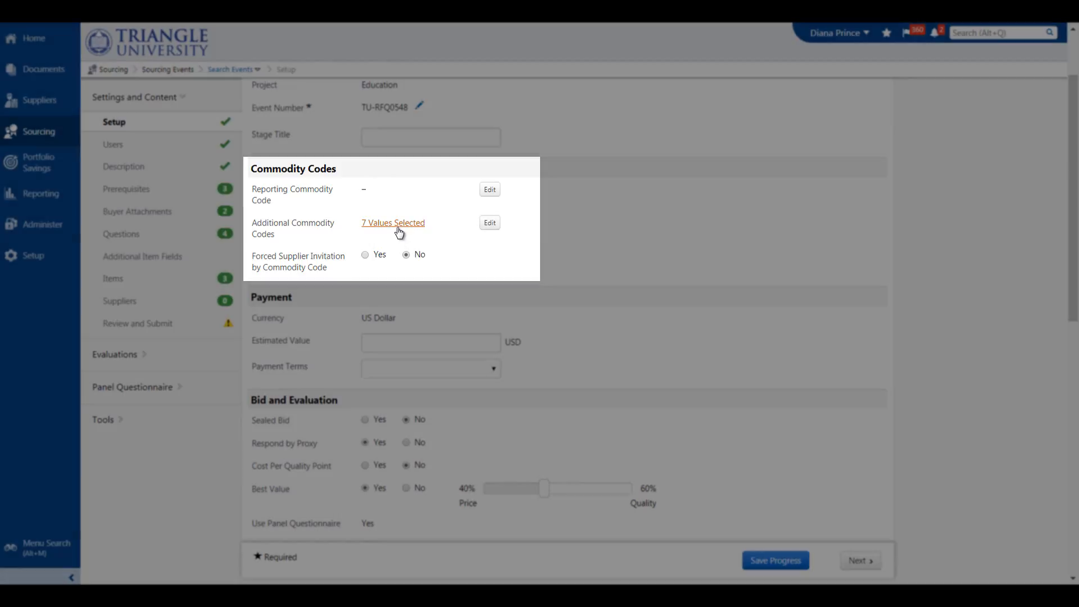
# - Review the event's additional commodity codes and the available payment terms without changing either
pyautogui.click(399, 233)
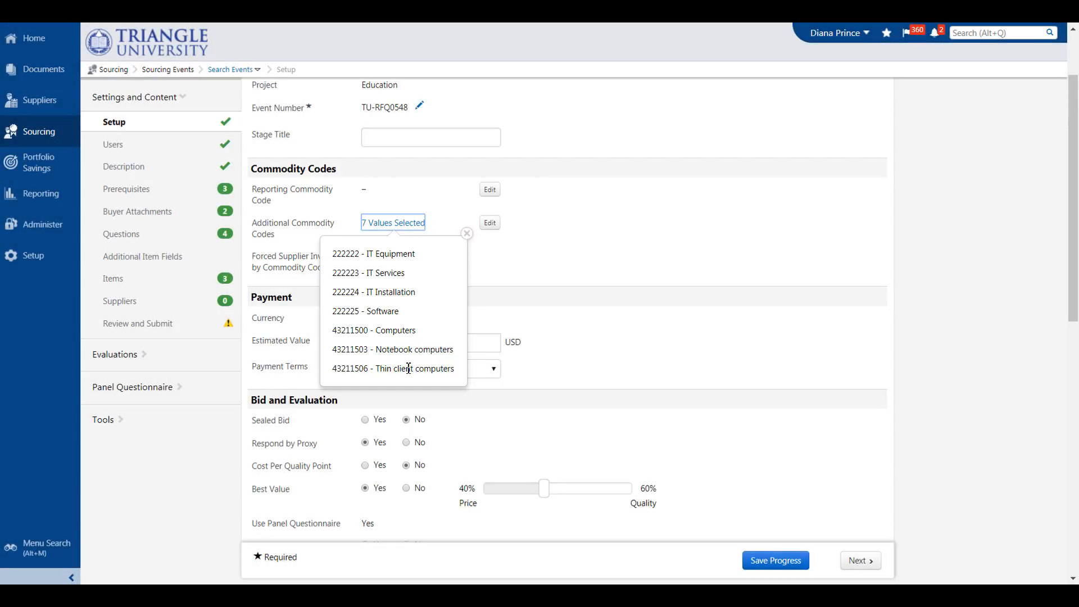
pyautogui.click(641, 200)
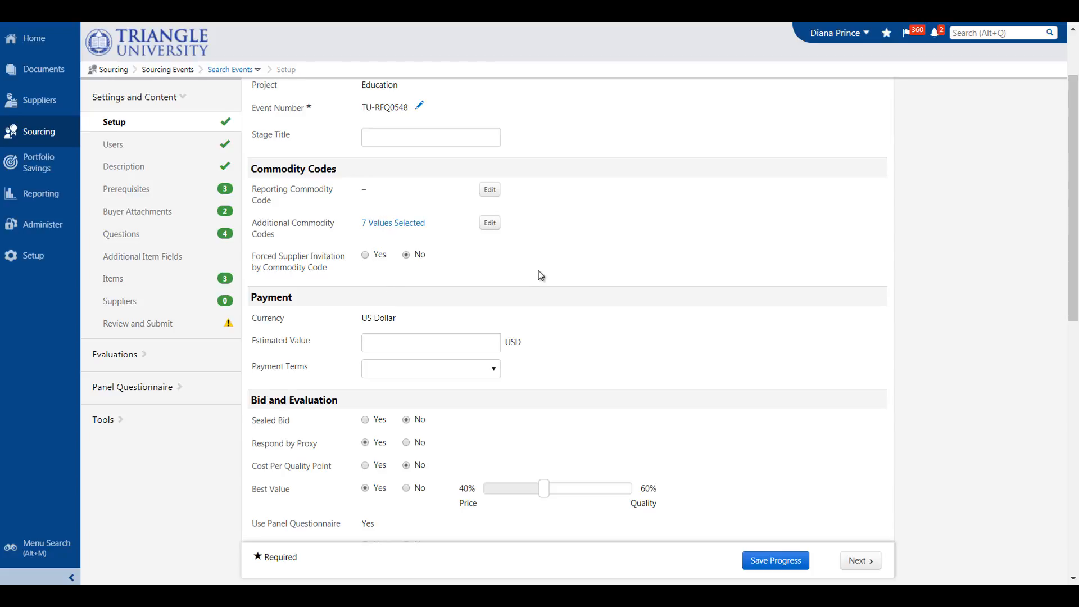
pyautogui.scroll(-1, 541, 275)
pyautogui.scroll(-1, 541, 274)
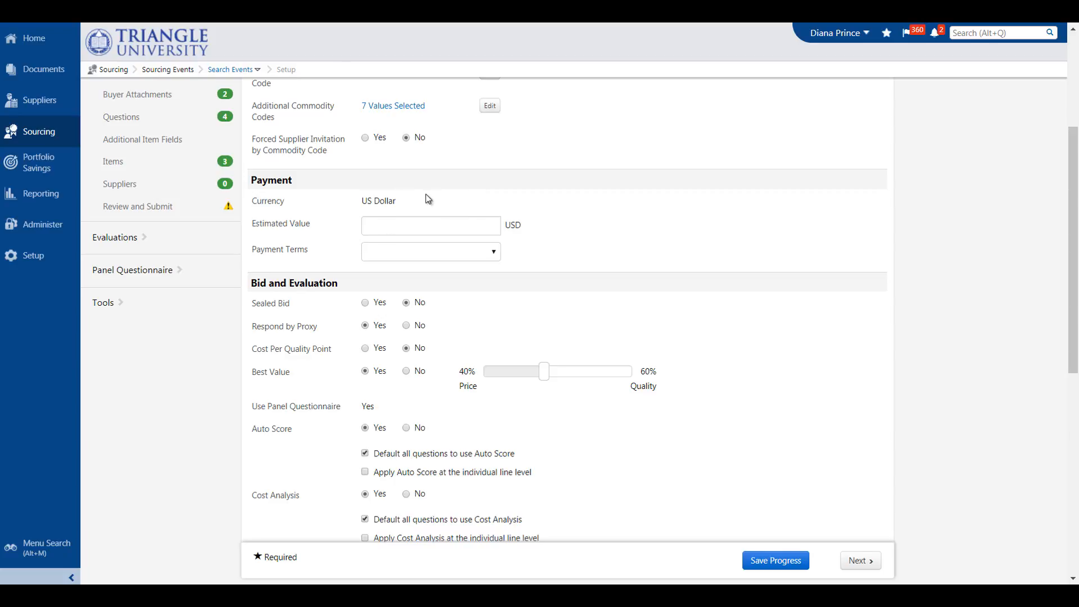
pyautogui.click(436, 252)
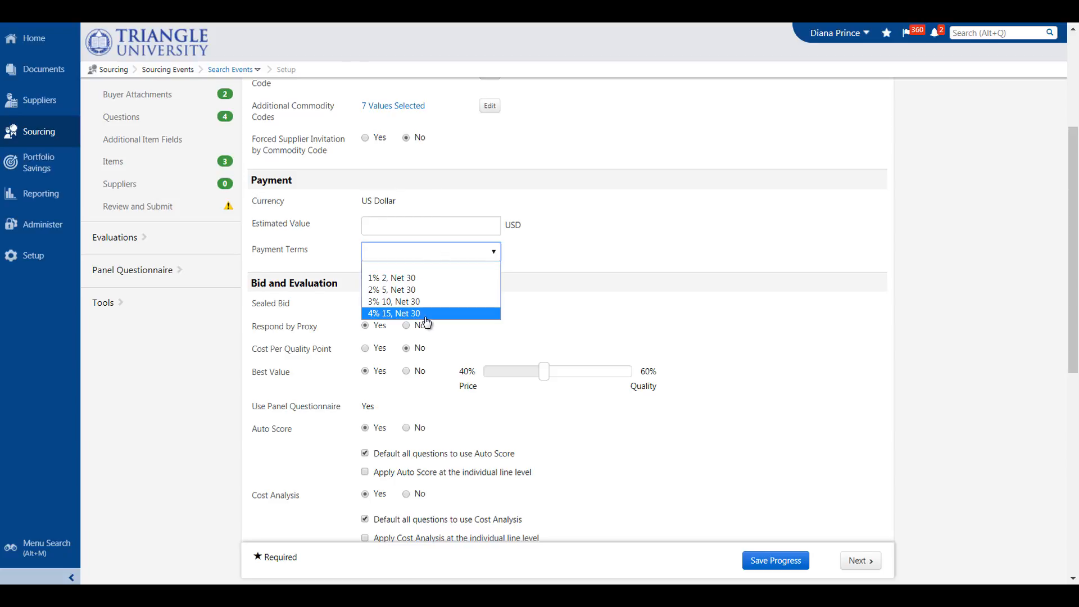
pyautogui.click(646, 215)
# - Review the event's bid and evaluation, display and date settings, and the users assigned to it
pyautogui.scroll(-2, 647, 217)
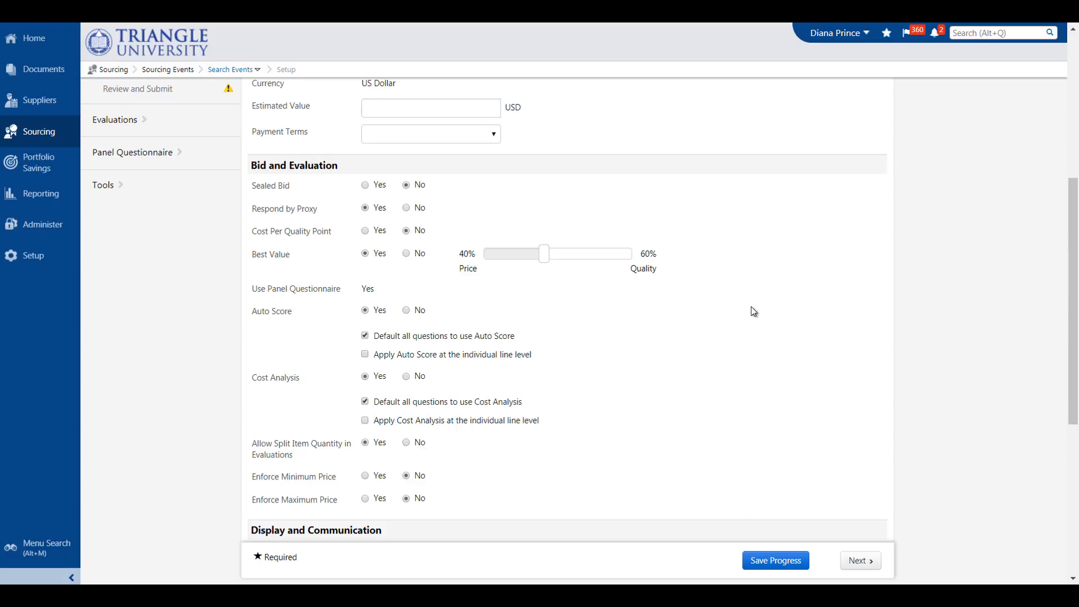
pyautogui.scroll(-3, 753, 310)
pyautogui.scroll(-5, 753, 312)
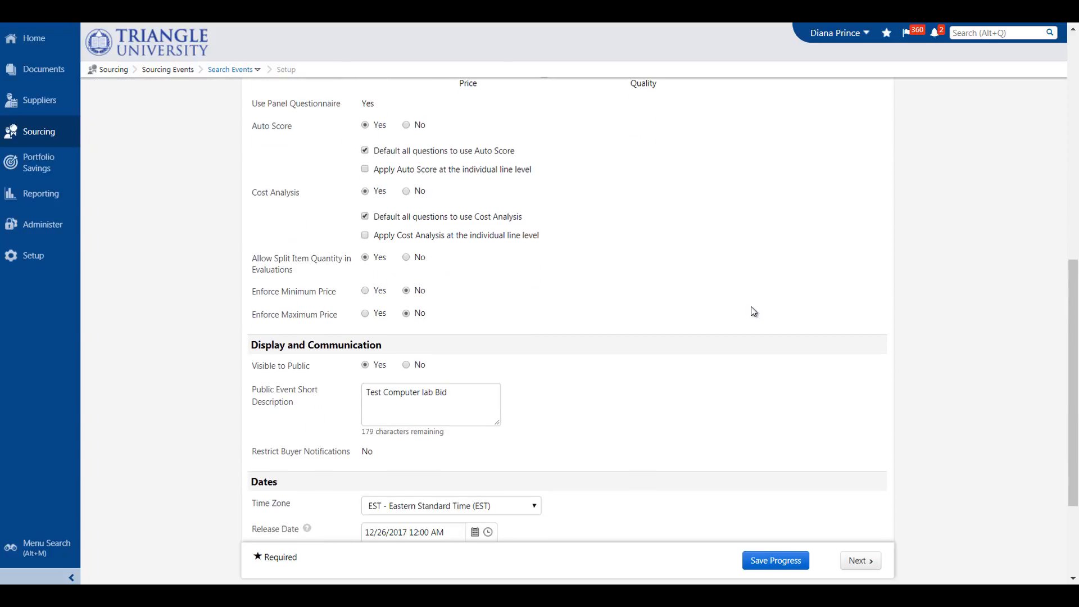
pyautogui.scroll(-3, 754, 312)
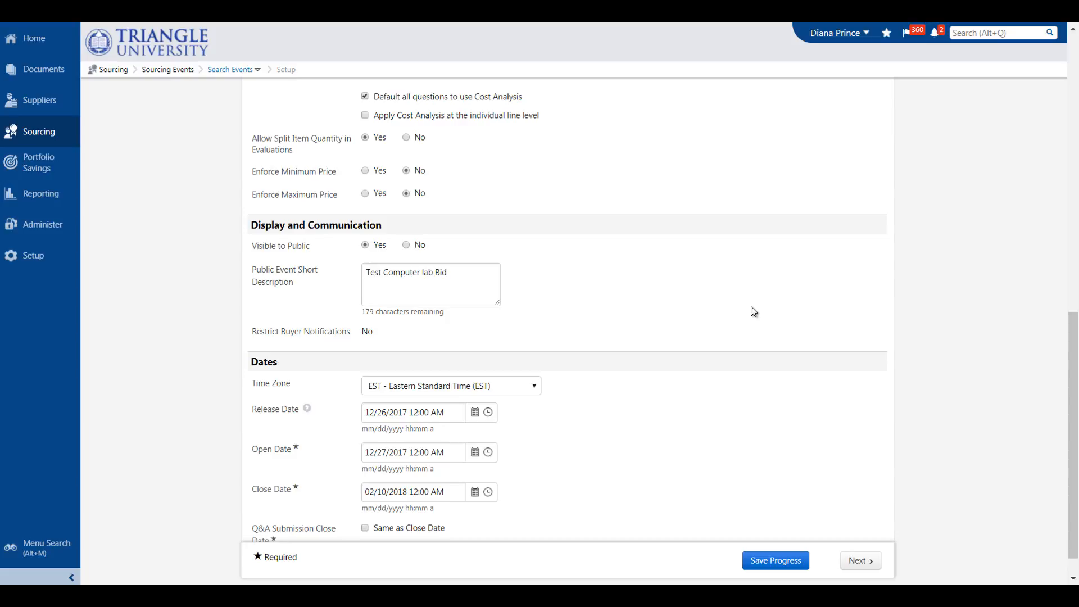
pyautogui.scroll(-1, 746, 321)
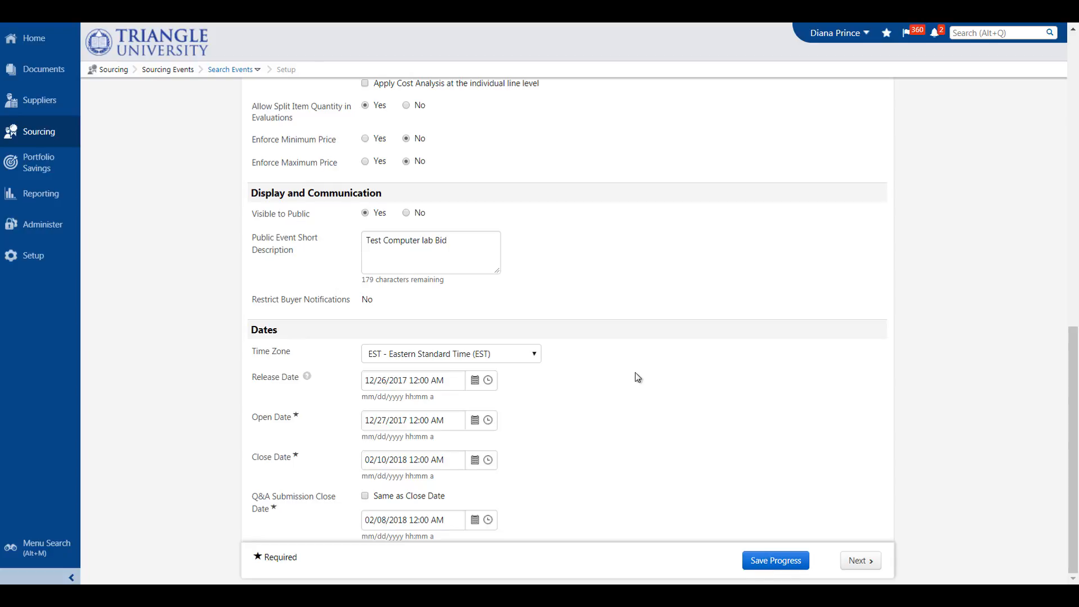
pyautogui.click(865, 567)
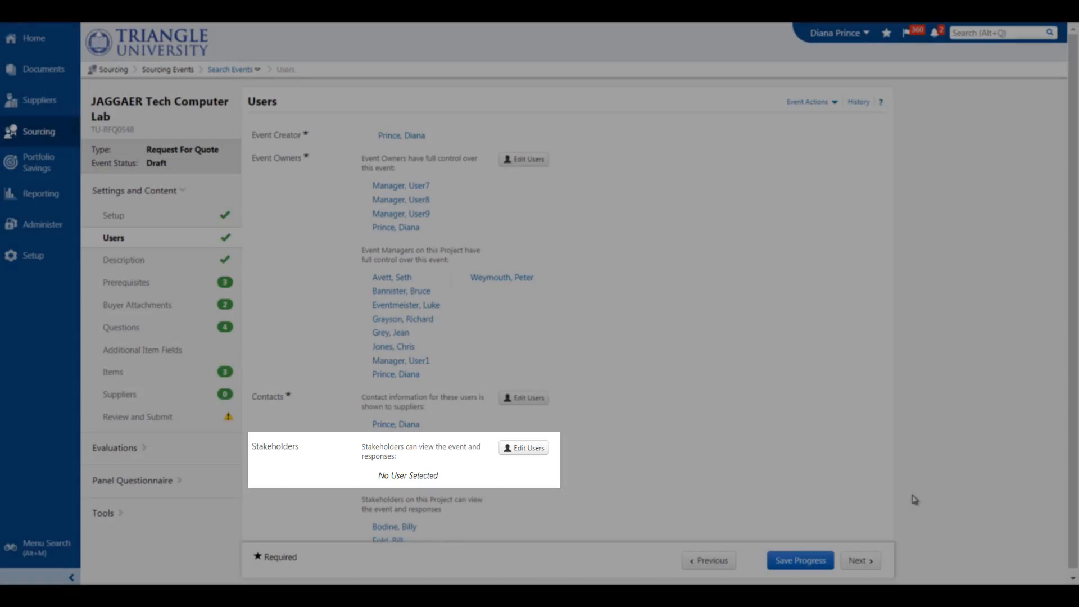
pyautogui.scroll(-1, 852, 410)
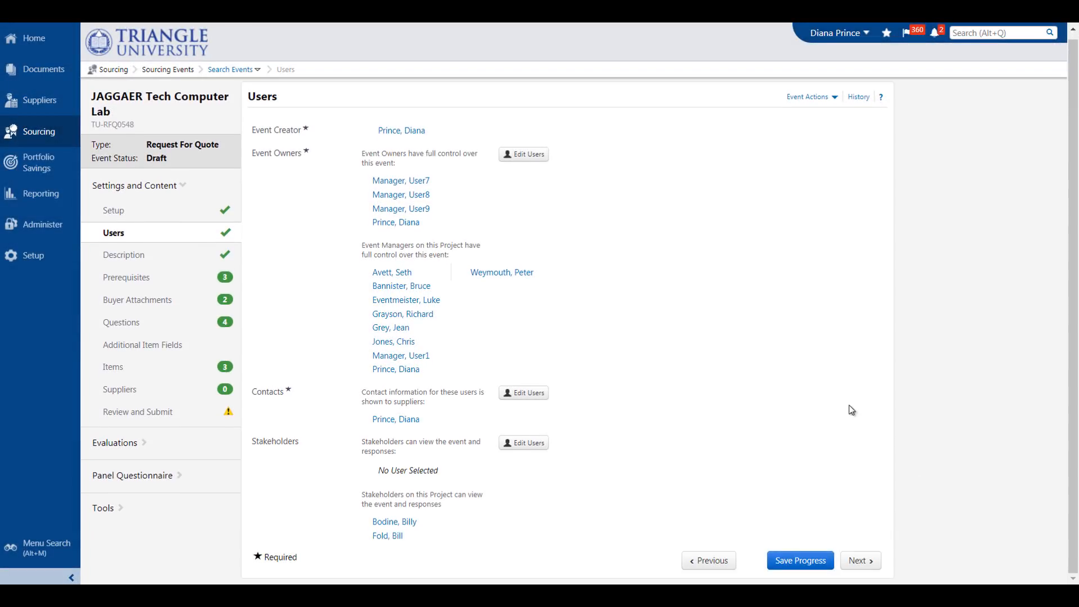
# - In the event description, preview the RFP Brief Description Wording from the Global library and leave without copying it
pyautogui.click(870, 561)
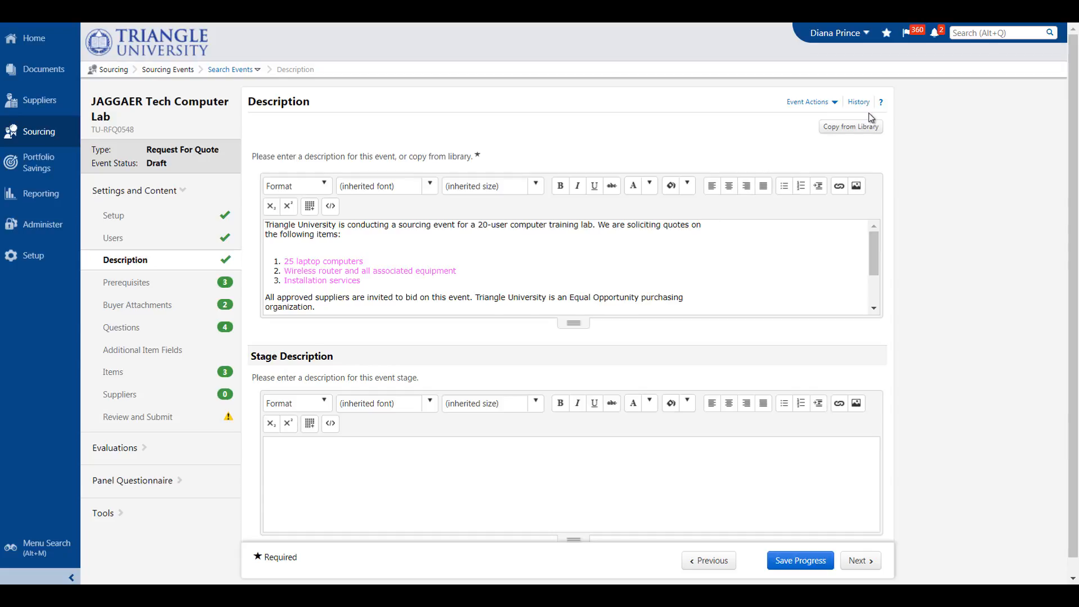
pyautogui.click(862, 128)
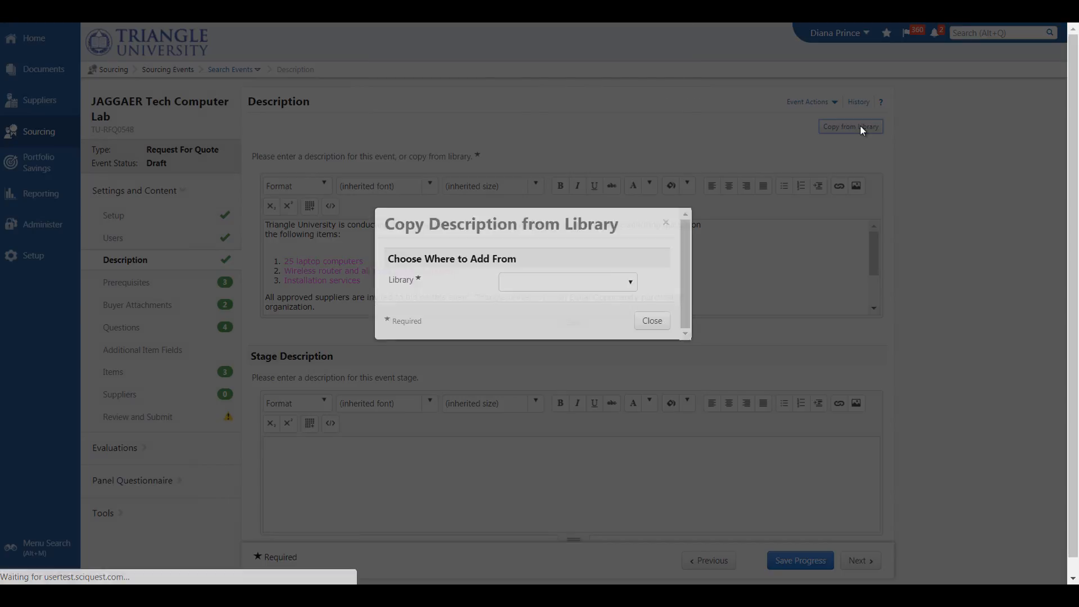
pyautogui.click(582, 306)
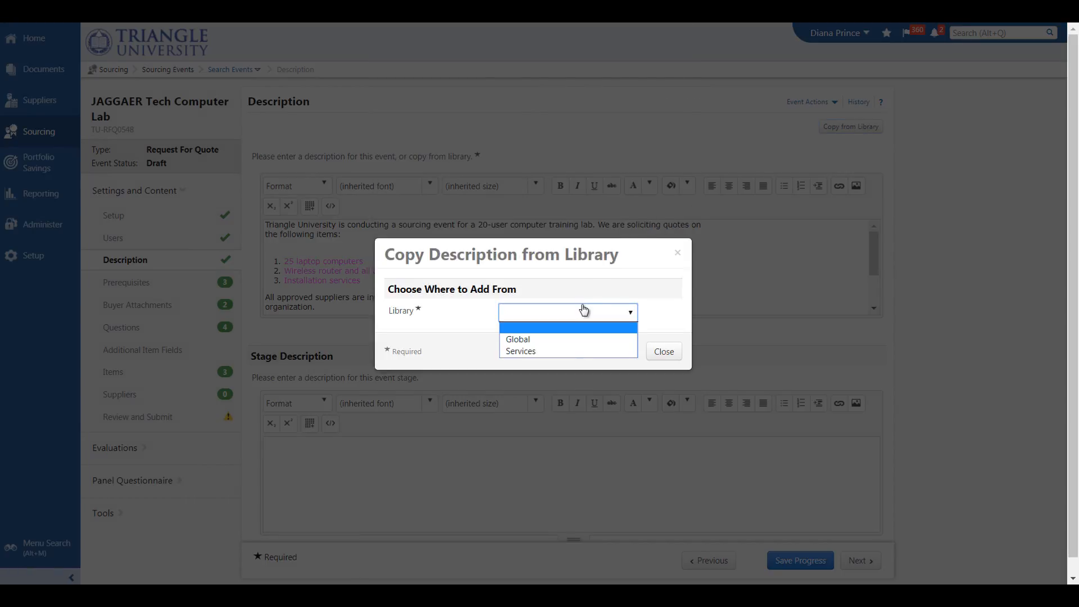
pyautogui.click(562, 340)
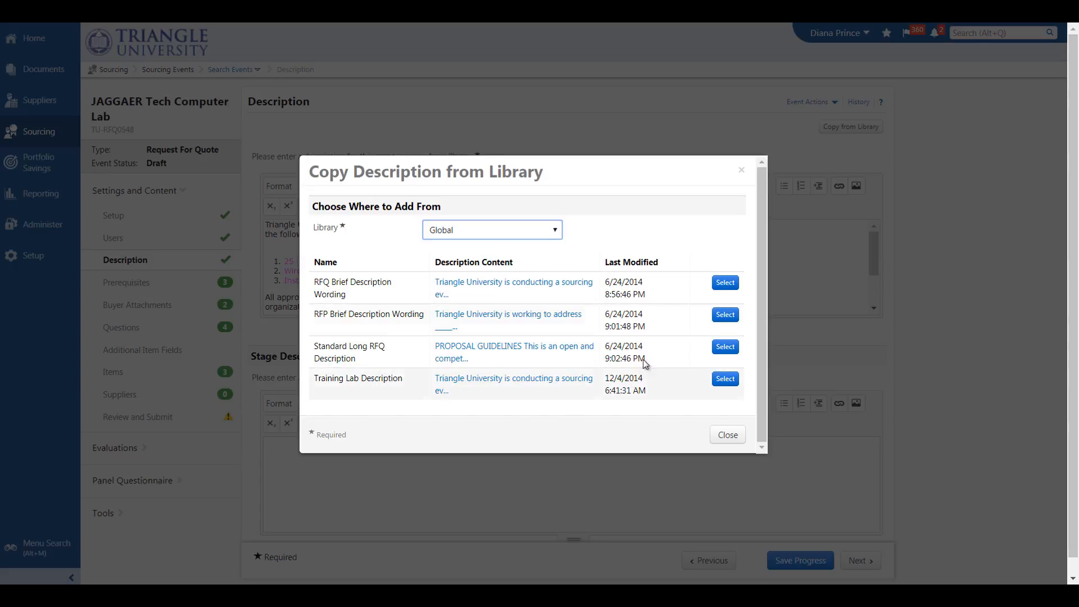
pyautogui.click(512, 316)
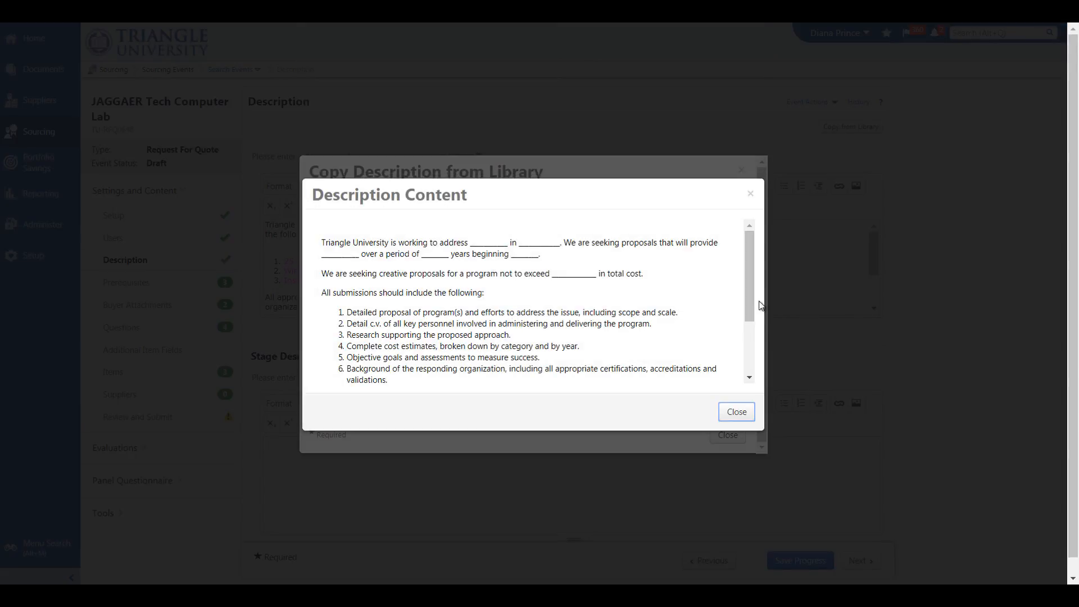
pyautogui.click(745, 415)
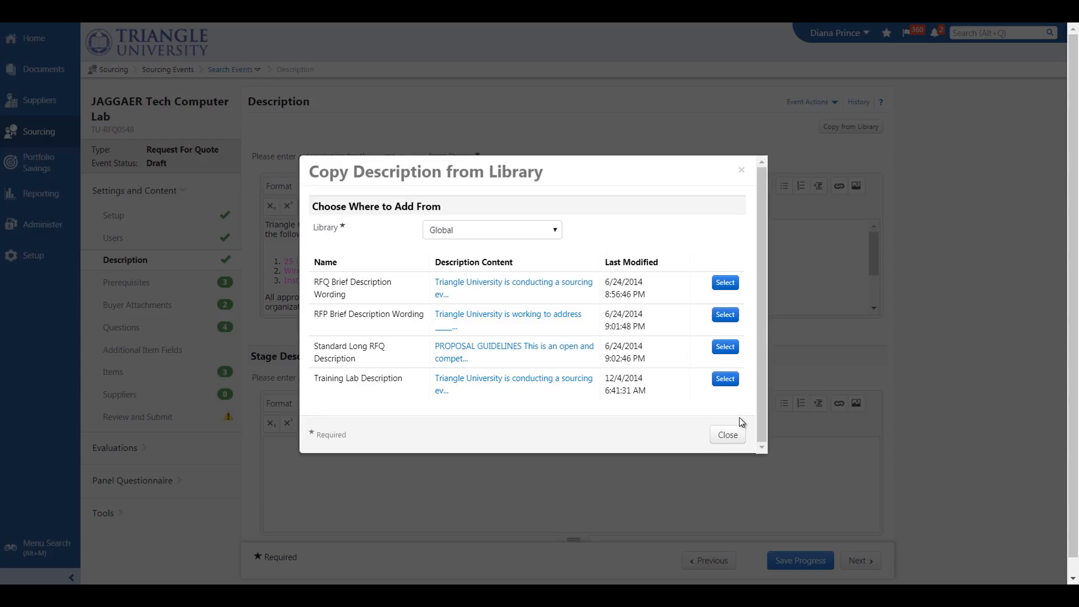
pyautogui.click(731, 435)
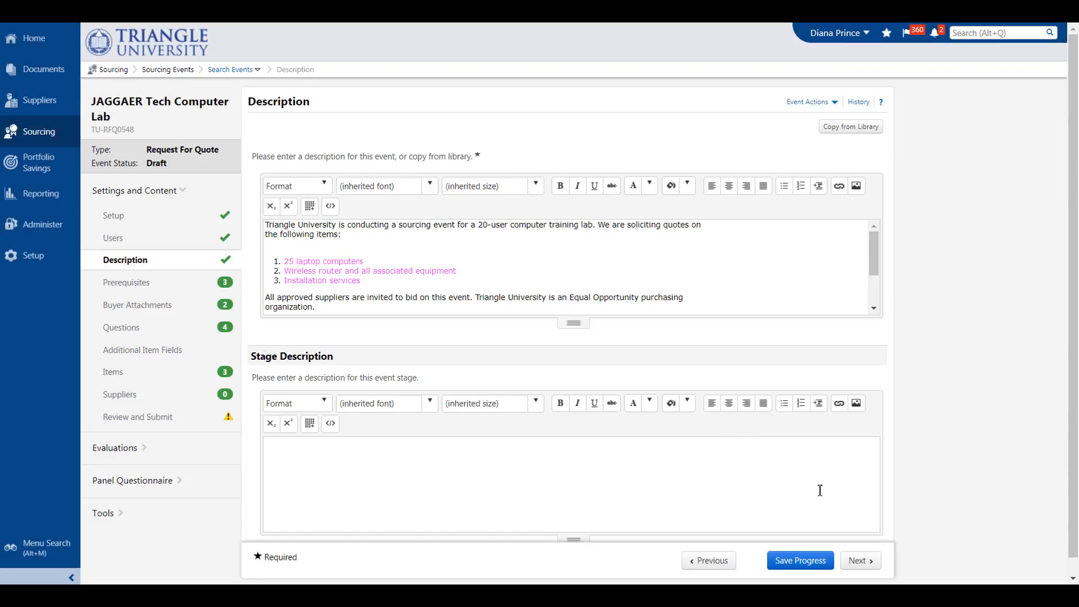
# - Examine the event's prerequisites, those offered in the Global and Services libraries, and the actions for the Standard Terms & Conditions prerequisite
pyautogui.click(858, 562)
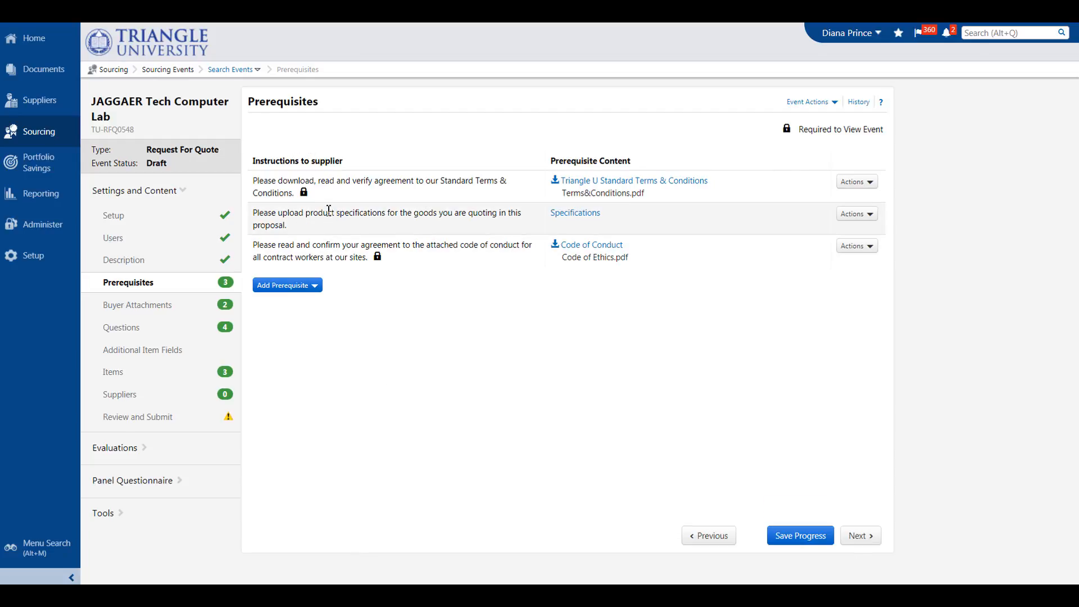
pyautogui.moveTo(304, 194)
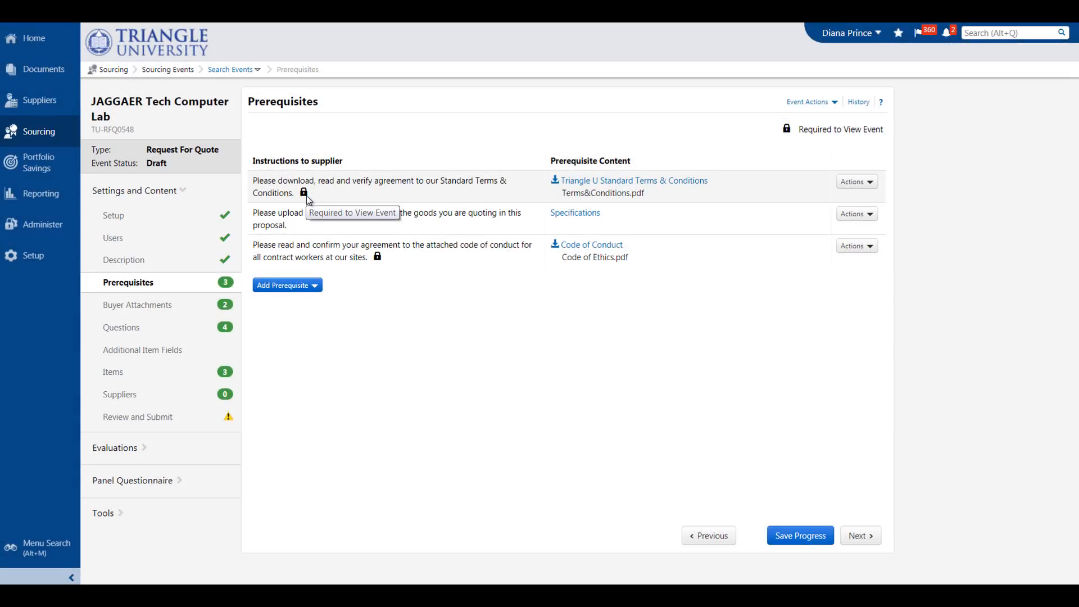
pyautogui.click(287, 291)
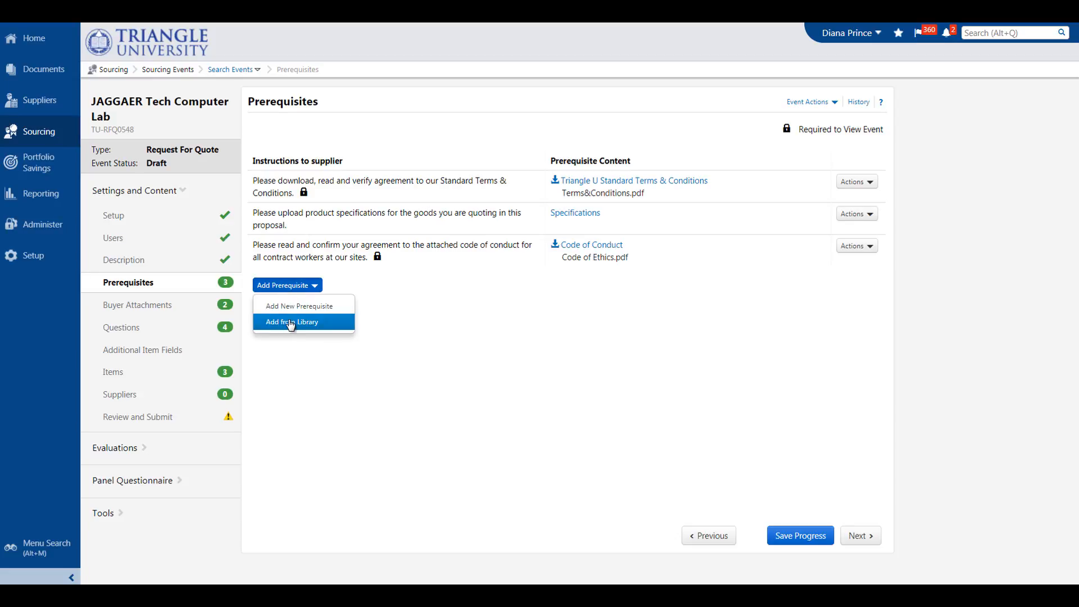
pyautogui.click(291, 323)
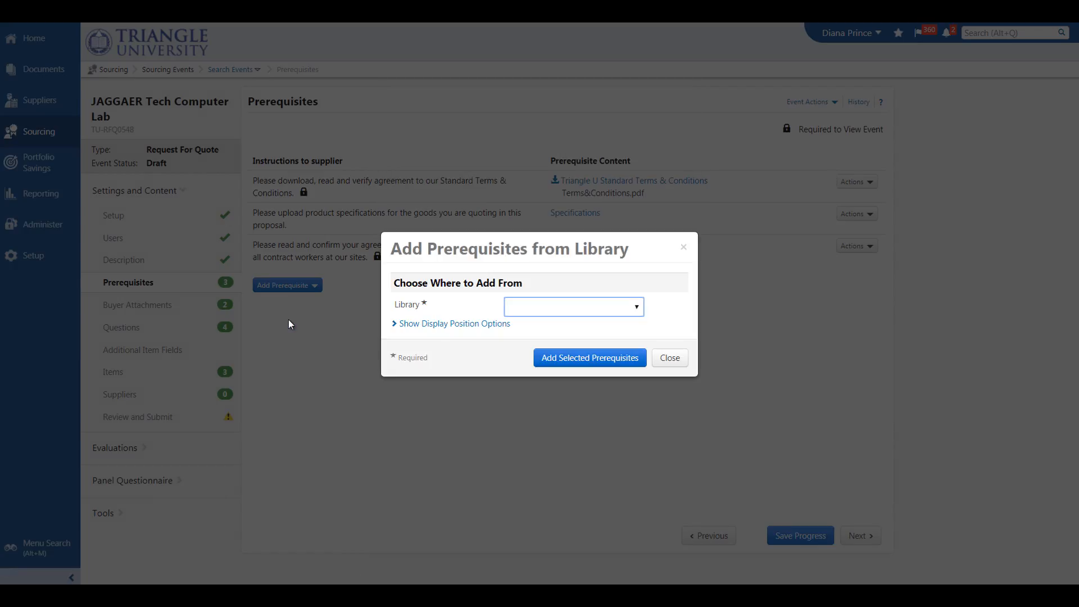
pyautogui.click(642, 311)
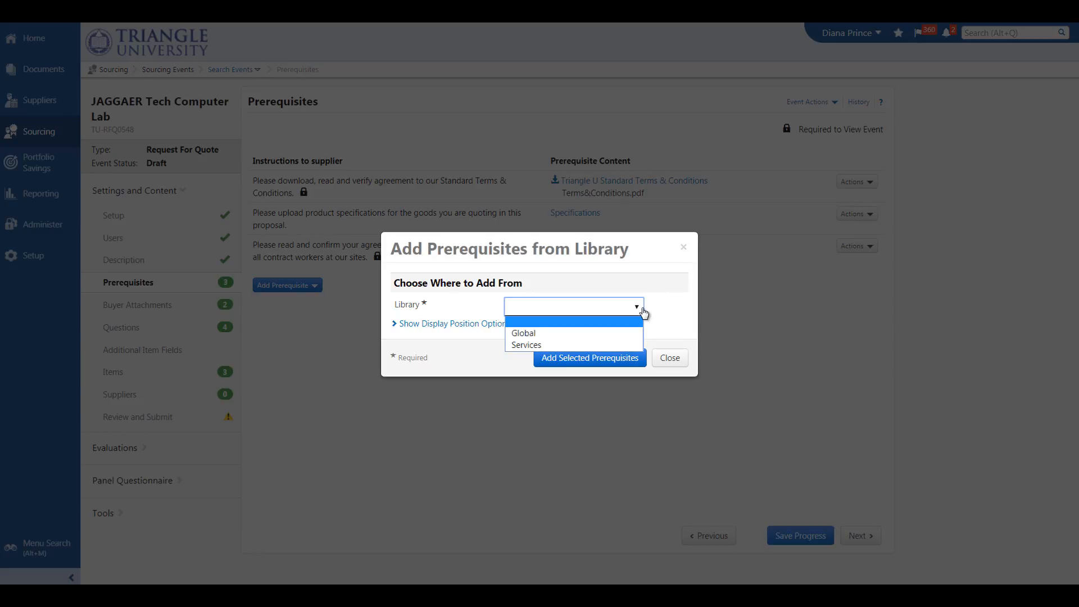
pyautogui.click(609, 334)
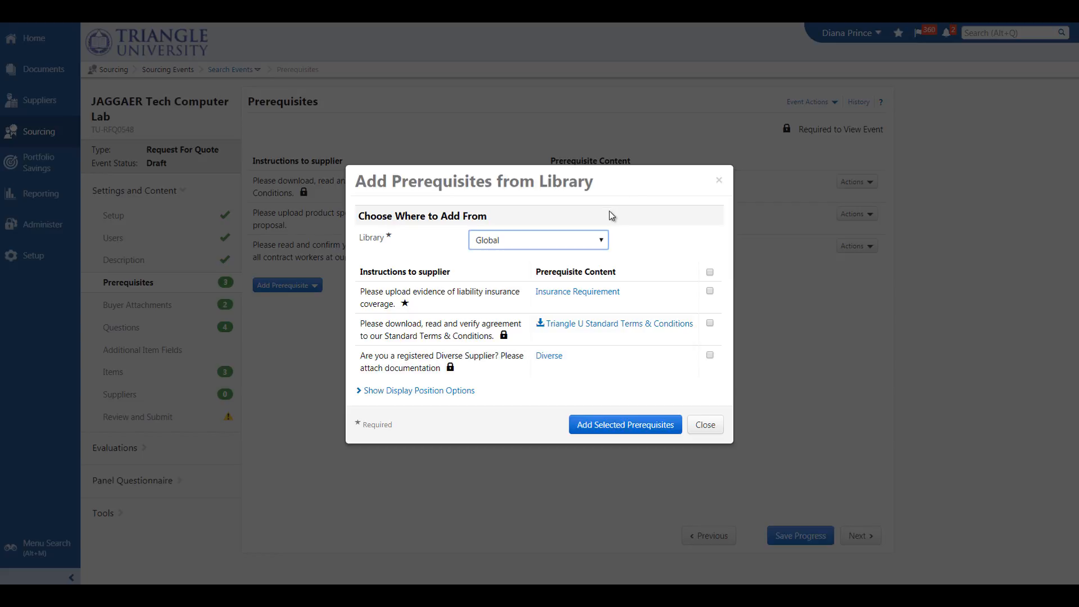
pyautogui.click(601, 242)
pyautogui.click(569, 278)
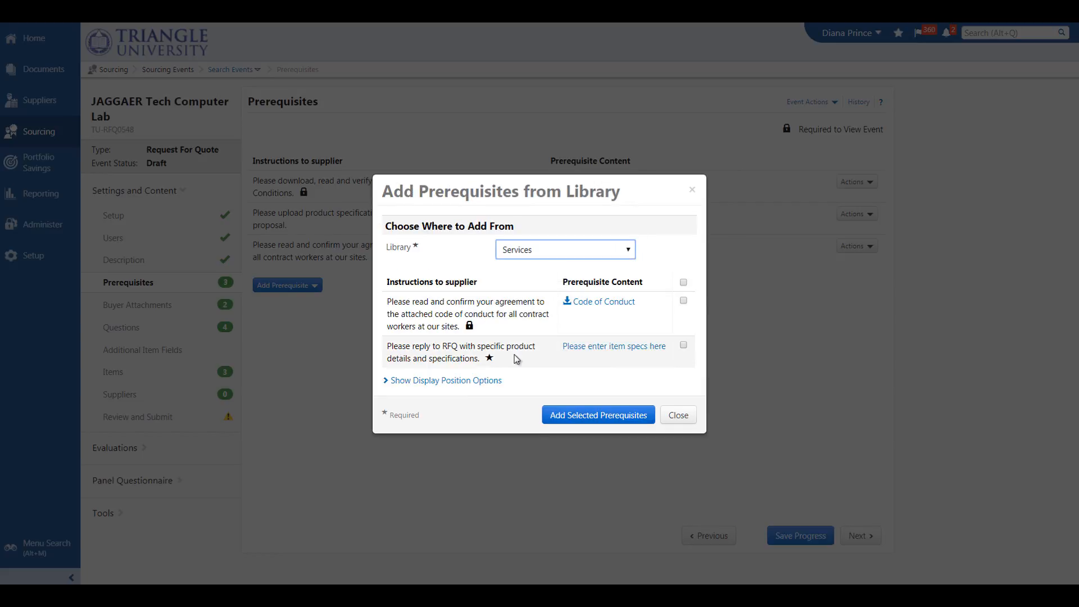
pyautogui.moveTo(491, 361)
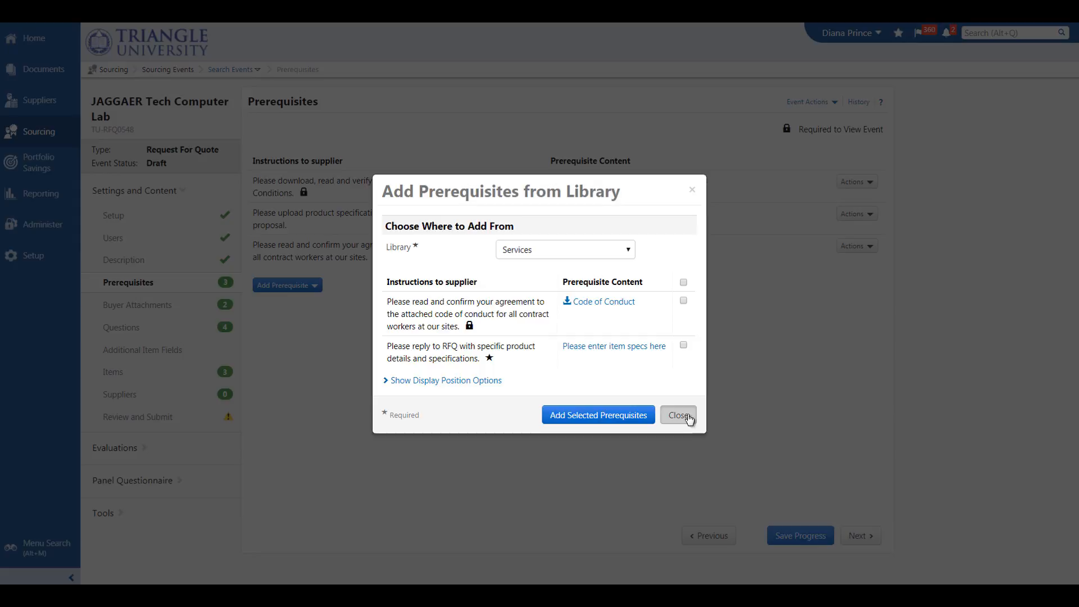
pyautogui.click(687, 416)
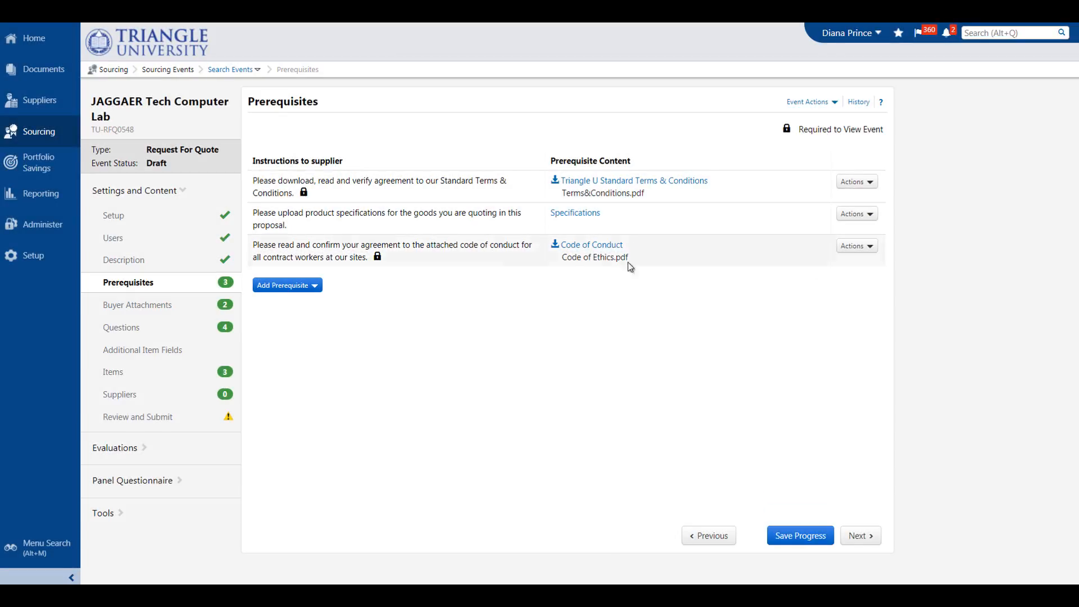
pyautogui.click(869, 183)
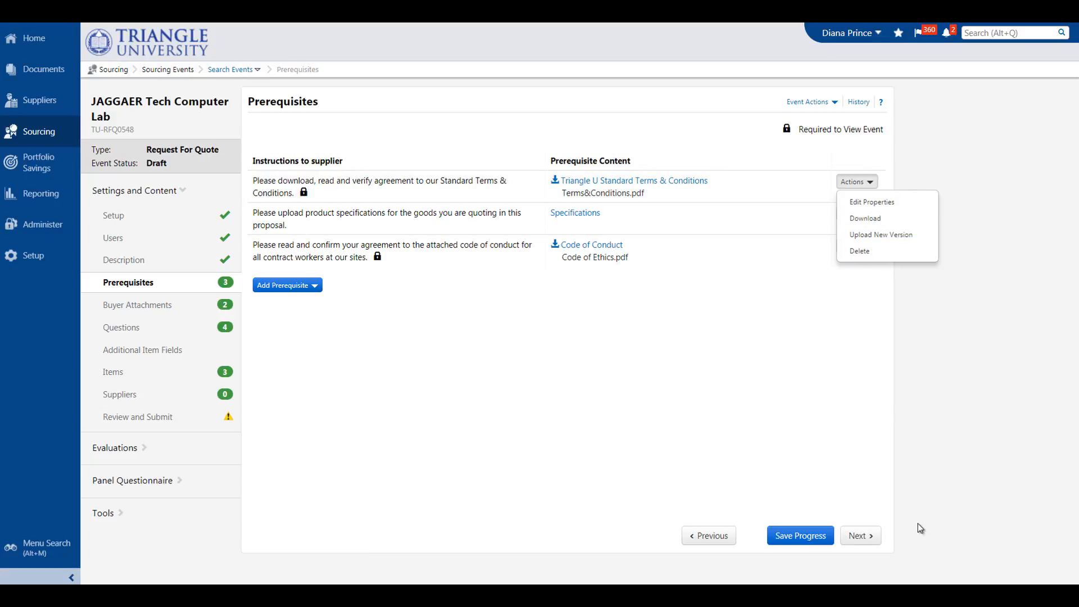
# - Review the event's buyer attachments and the options for adding another one
pyautogui.click(860, 536)
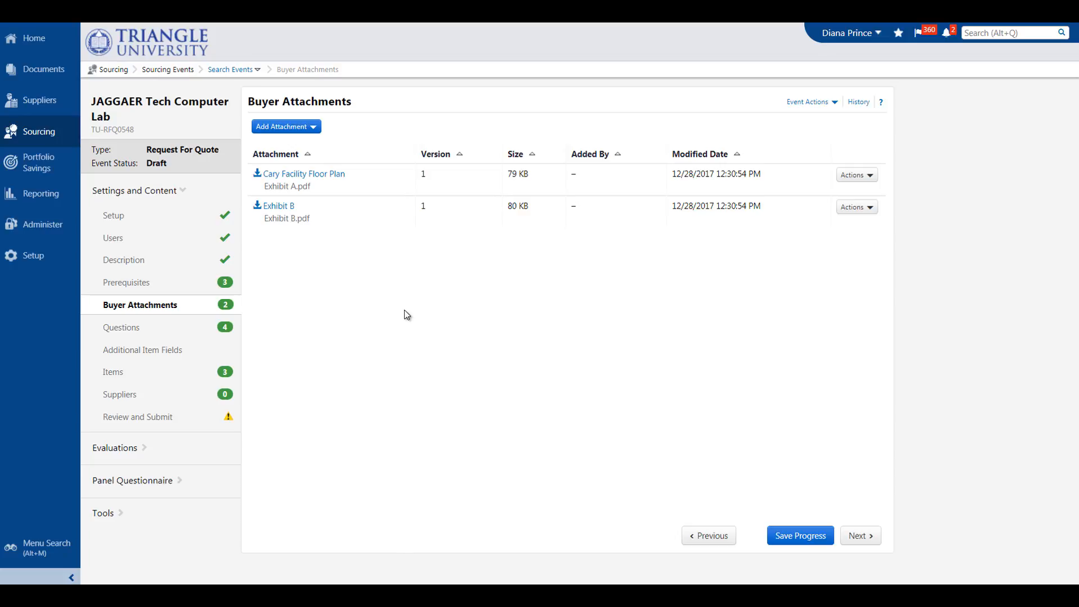
pyautogui.click(314, 128)
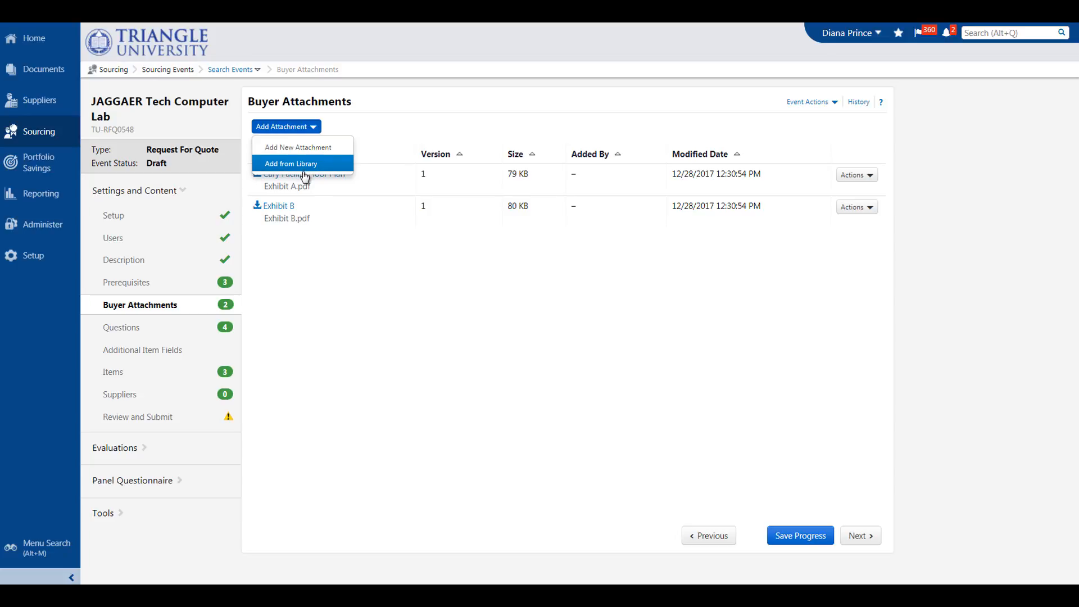
pyautogui.click(315, 282)
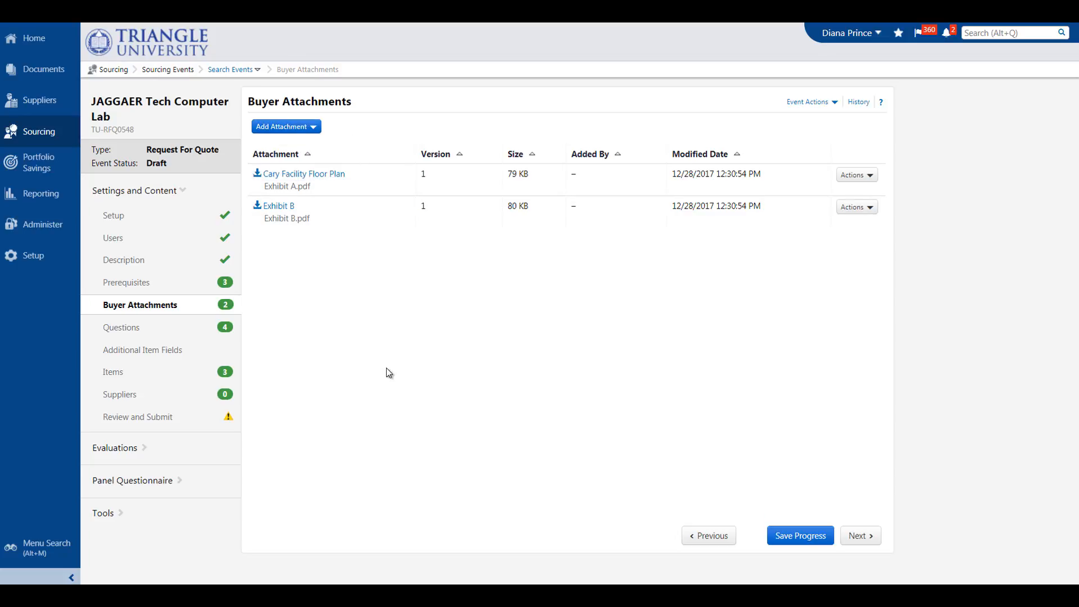
# - In the event's questions, reword the service center question to "Do you have a service center in the Pittsburgh area?"
pyautogui.click(862, 537)
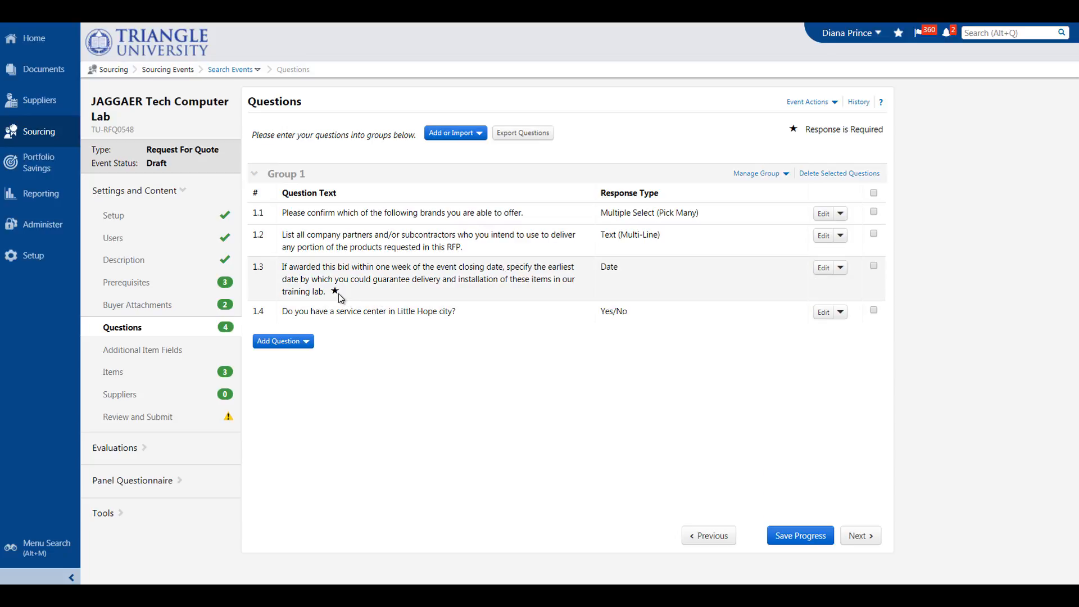
pyautogui.moveTo(339, 294)
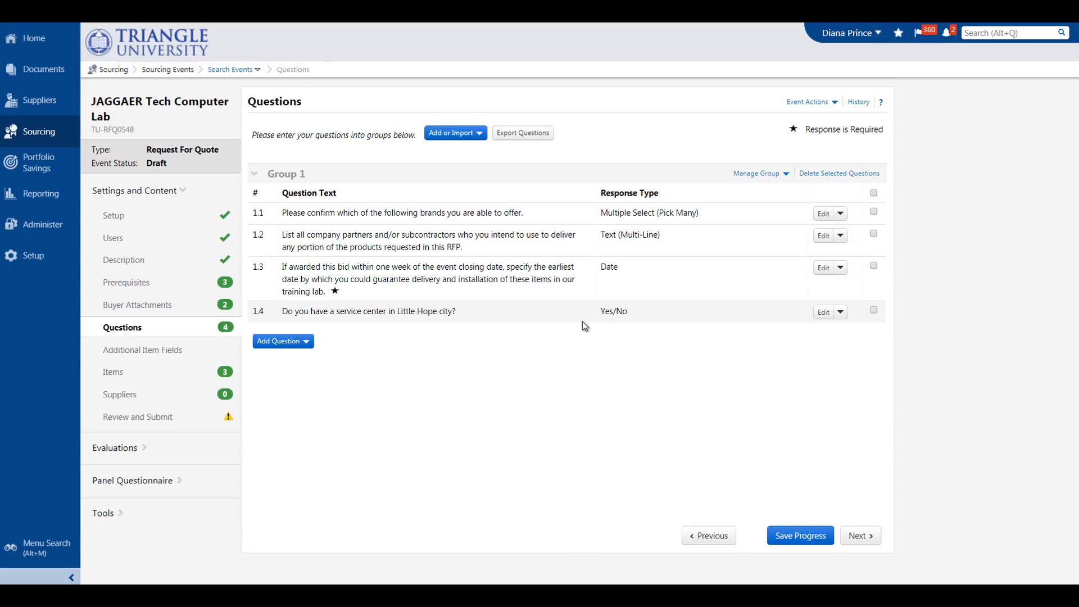
pyautogui.click(824, 312)
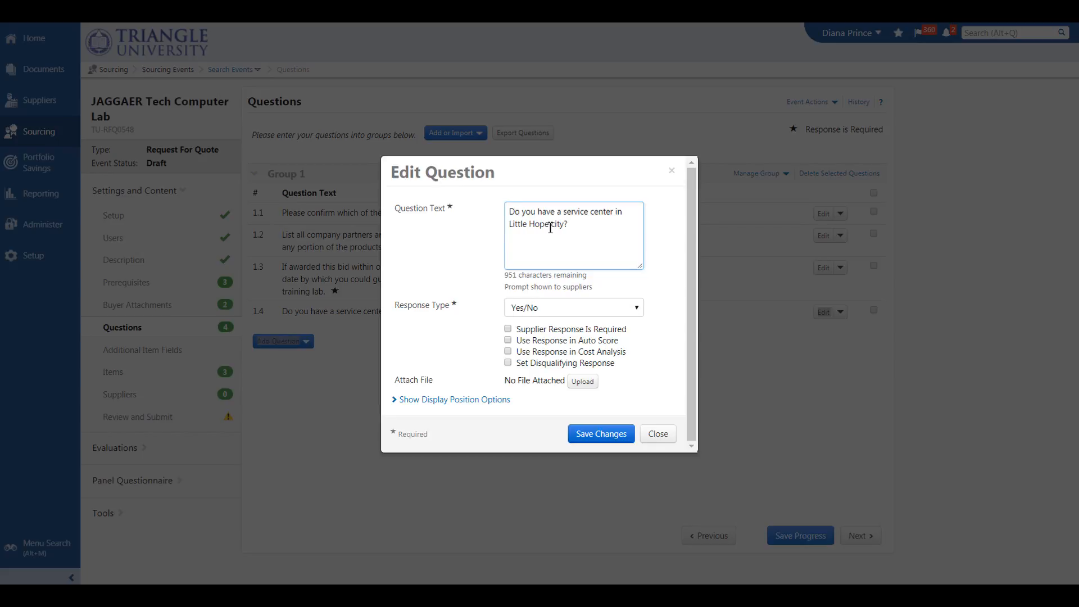
pyautogui.moveTo(564, 225); pyautogui.dragTo(507, 225)
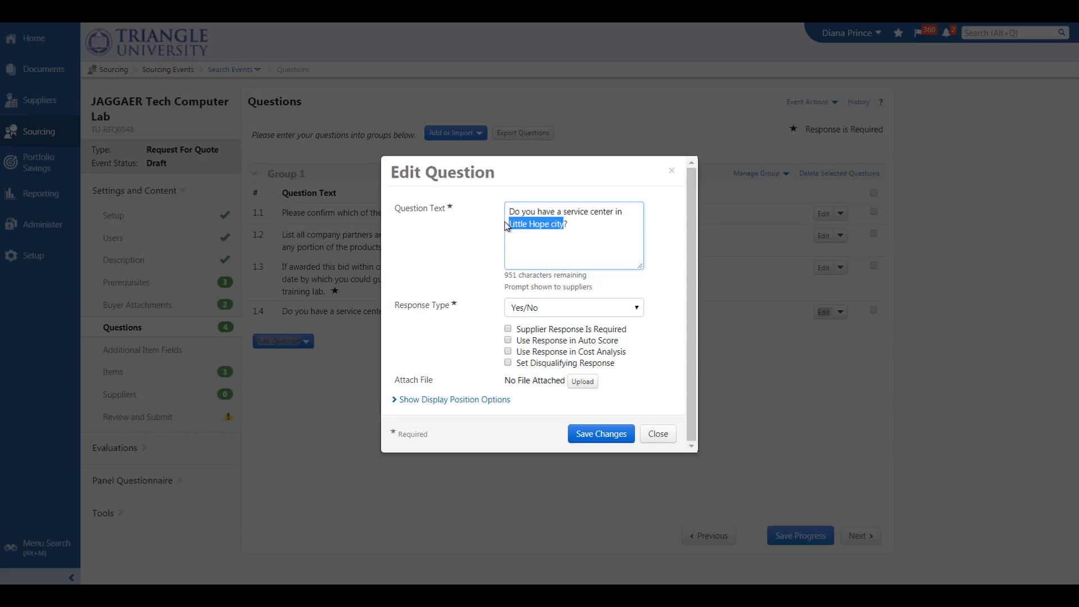
pyautogui.write('the ')
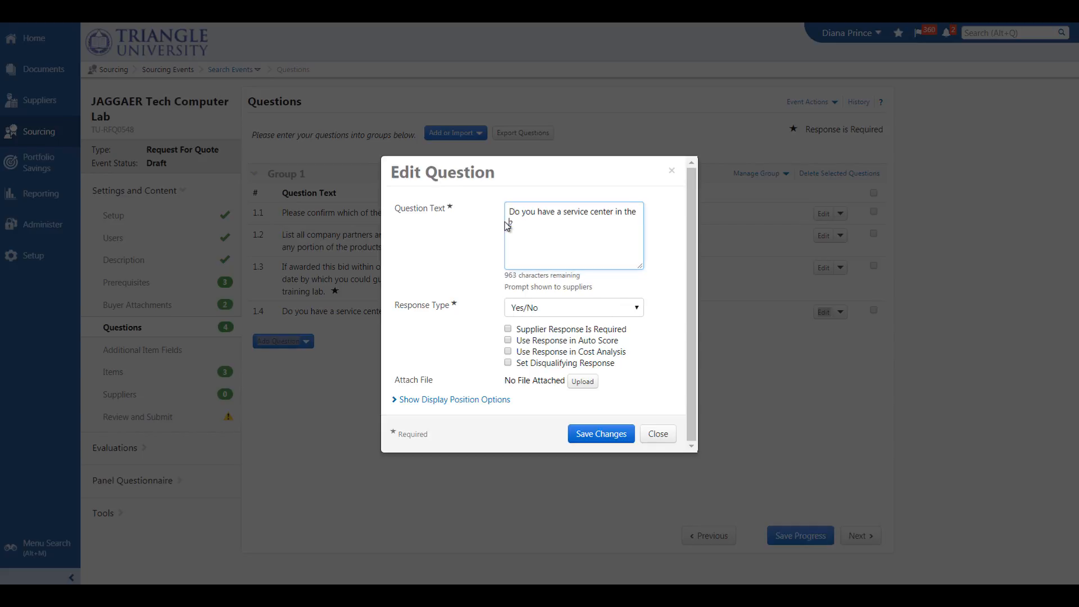
pyautogui.write('Pittsburgh area')
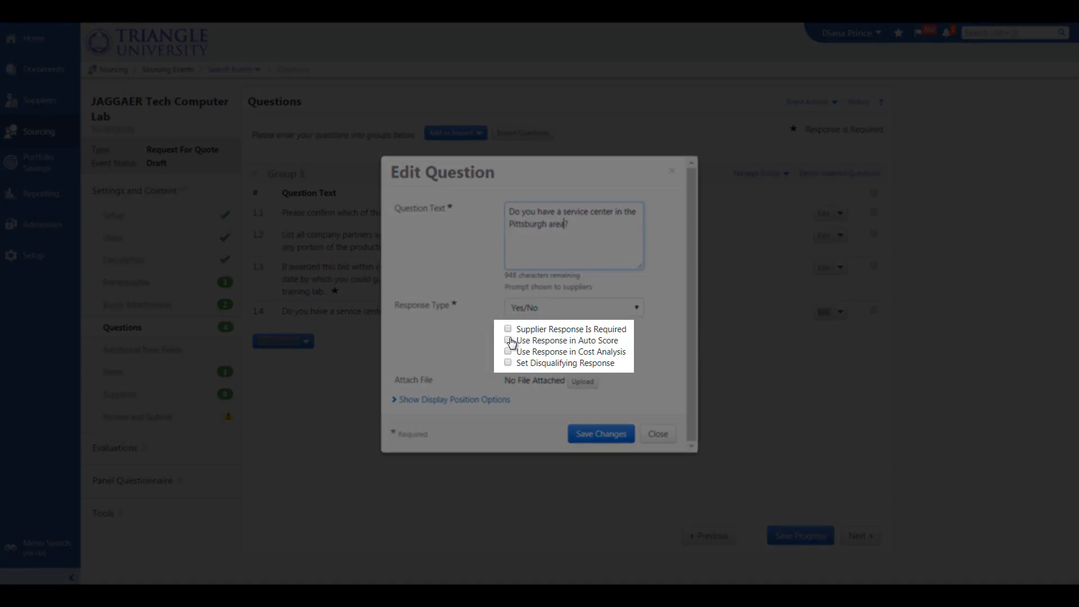
# - Make the service center question required and auto-scored, score Yes 5 and No 1, and save the question
pyautogui.click(508, 340)
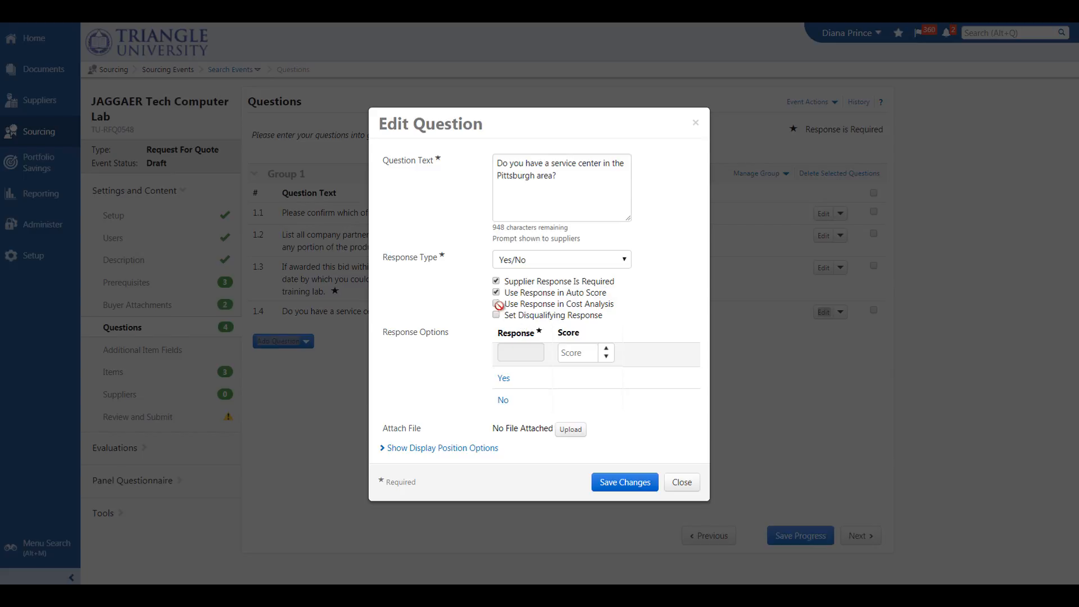
pyautogui.click(504, 380)
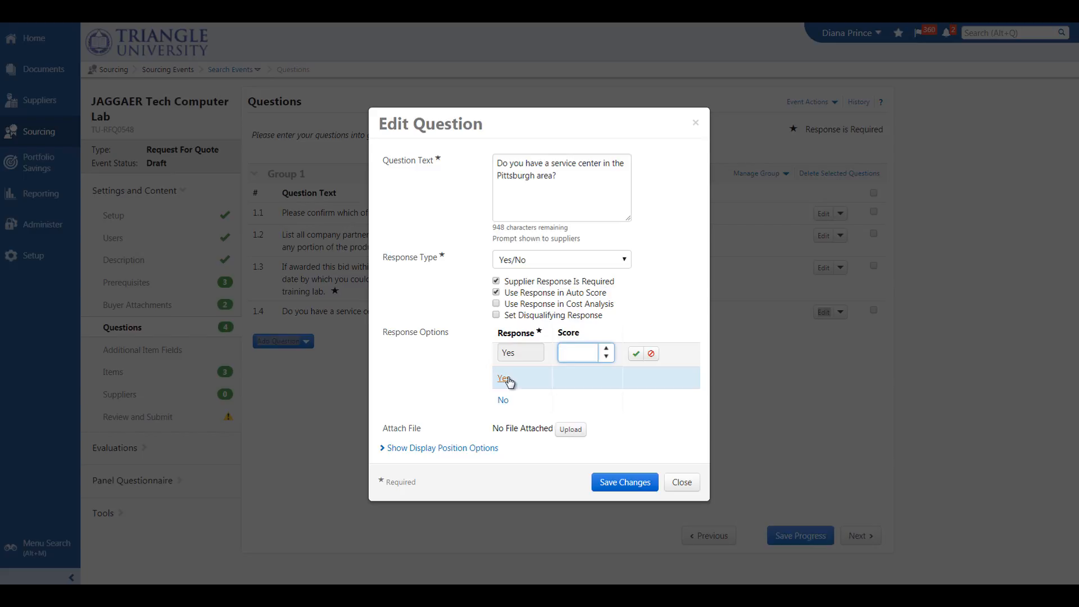
pyautogui.click(635, 356)
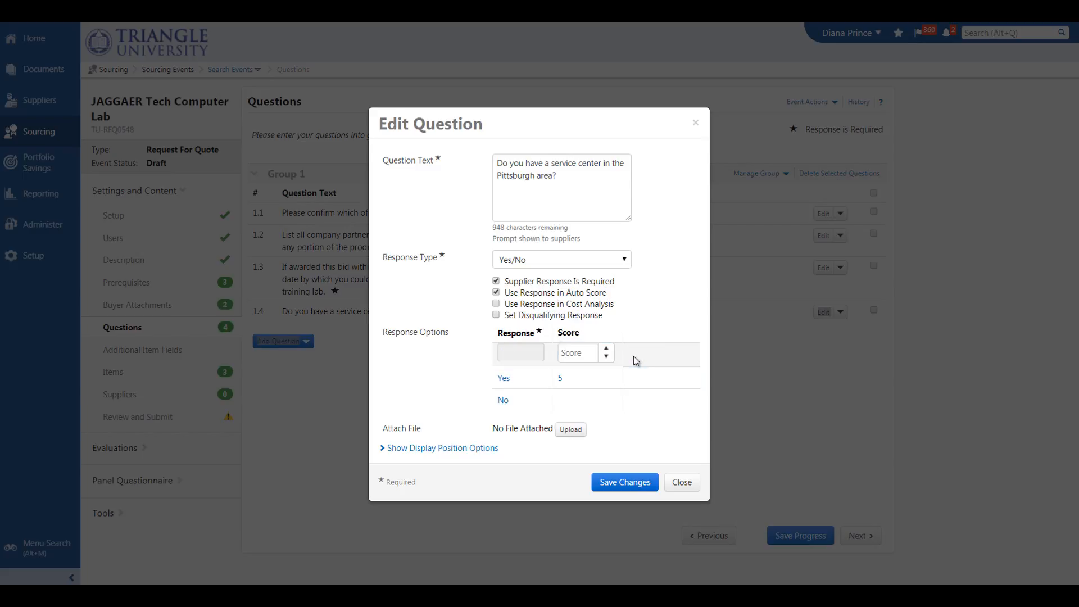
pyautogui.click(503, 401)
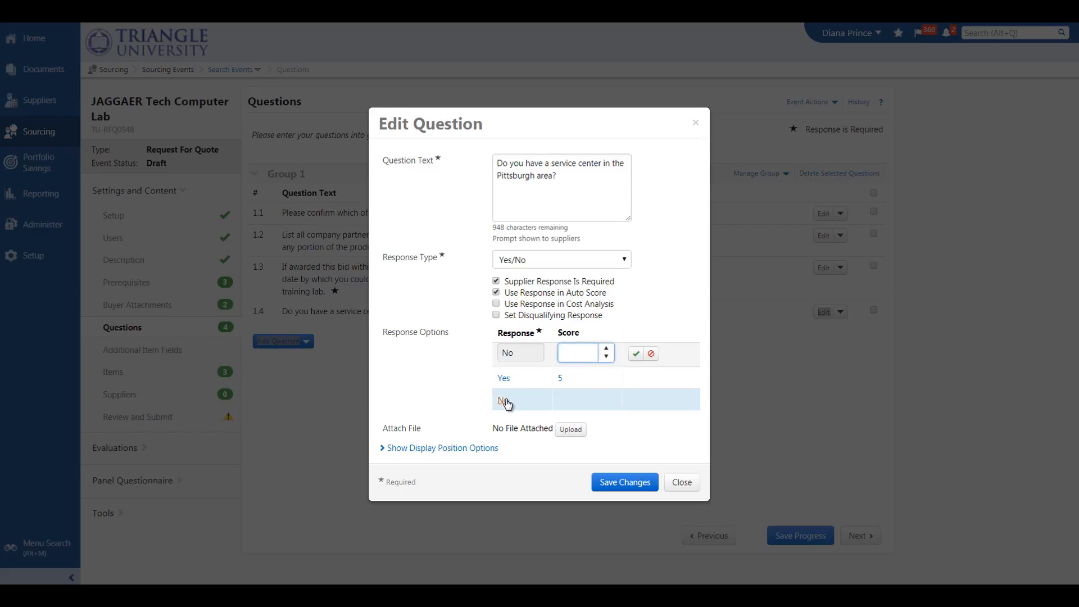
pyautogui.write('1')
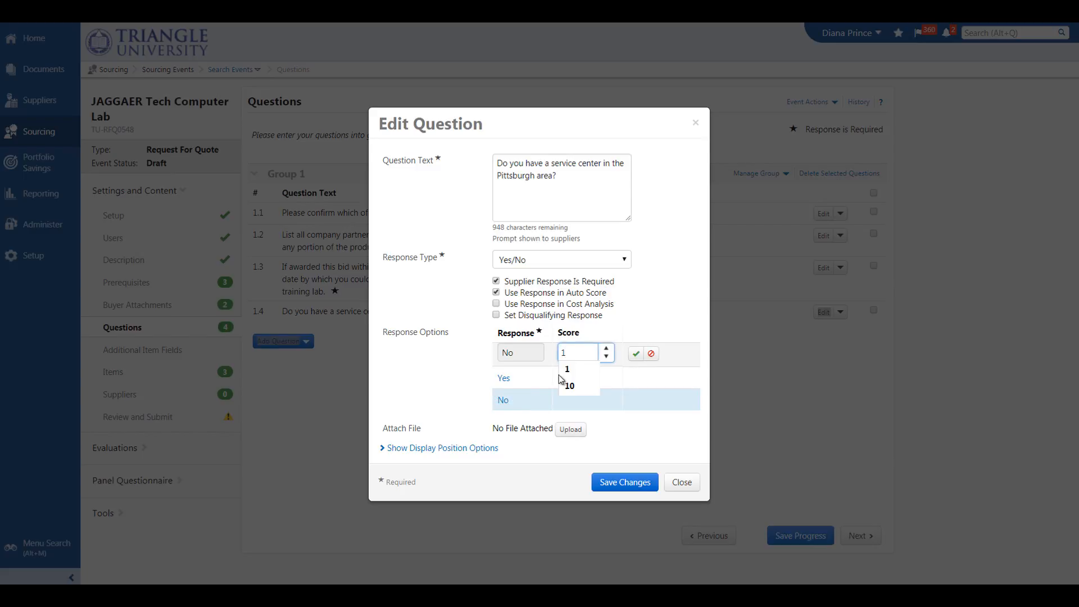
pyautogui.click(635, 354)
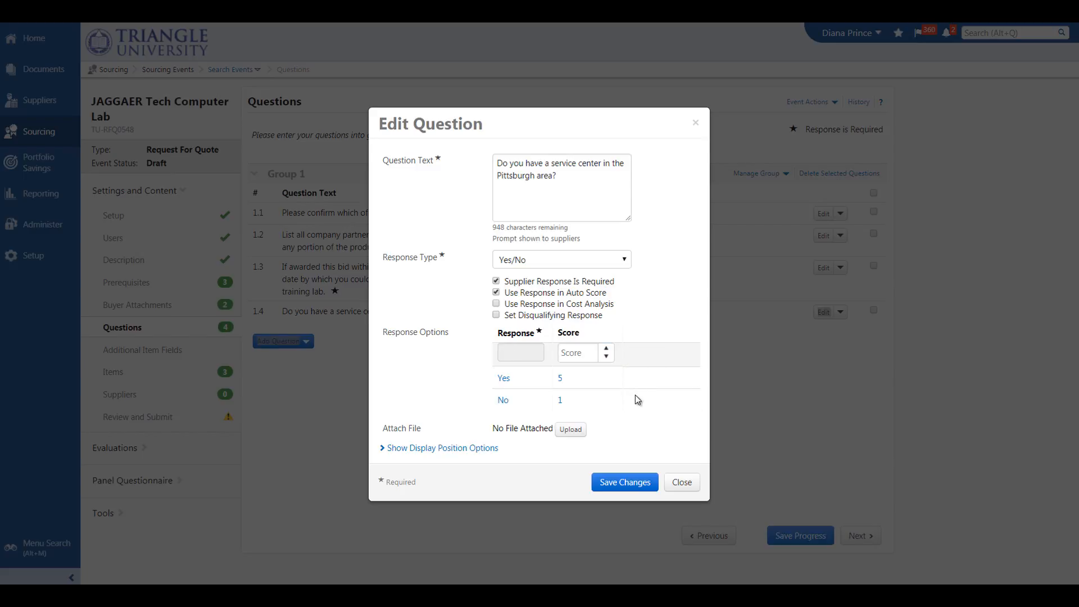
pyautogui.click(625, 481)
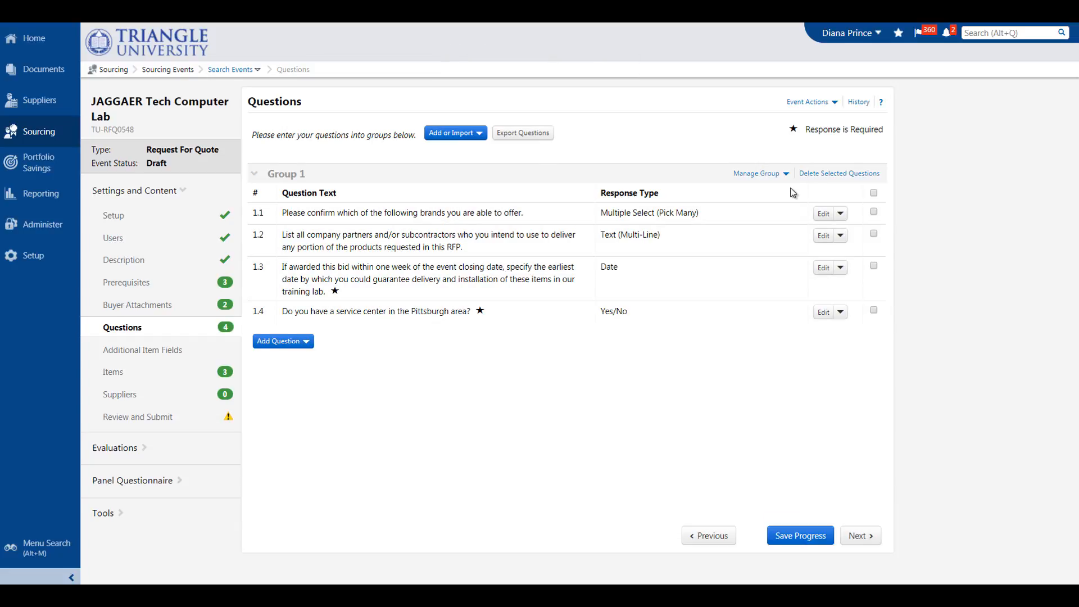
# - For the question on which brands suppliers can offer, require a supplier response and use it in auto score
pyautogui.click(823, 214)
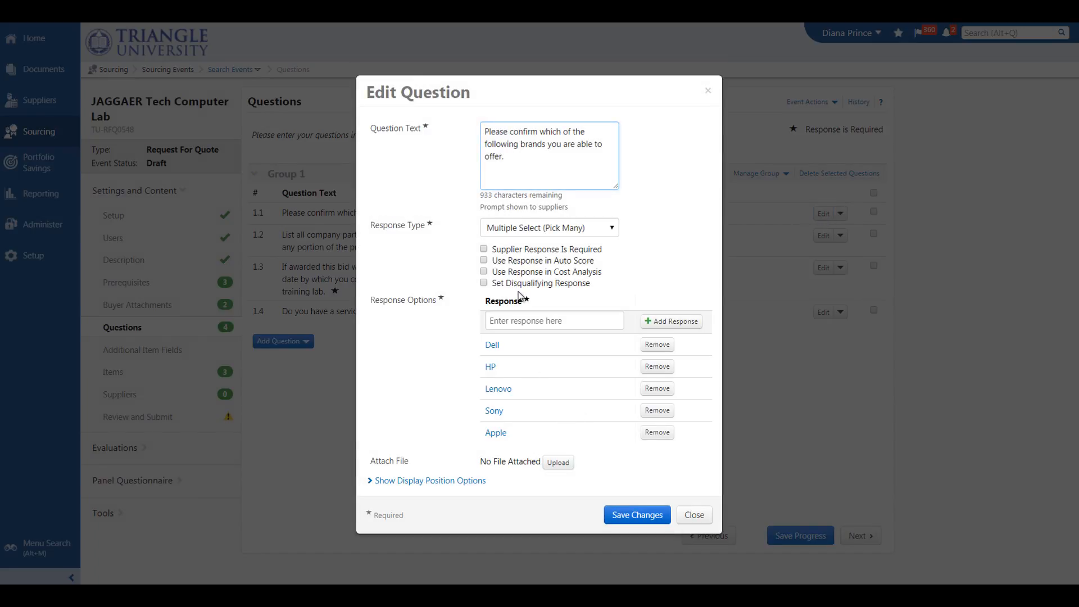
pyautogui.click(484, 249)
pyautogui.click(484, 260)
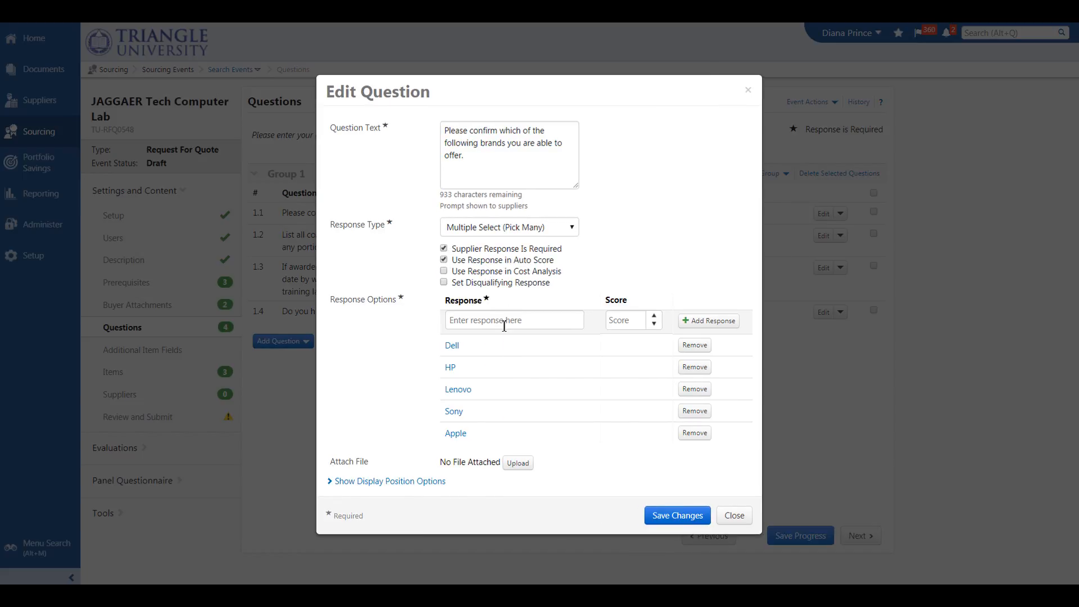
# - Score the brand responses Dell 5, HP 4 and Lenovo 3
pyautogui.click(453, 345)
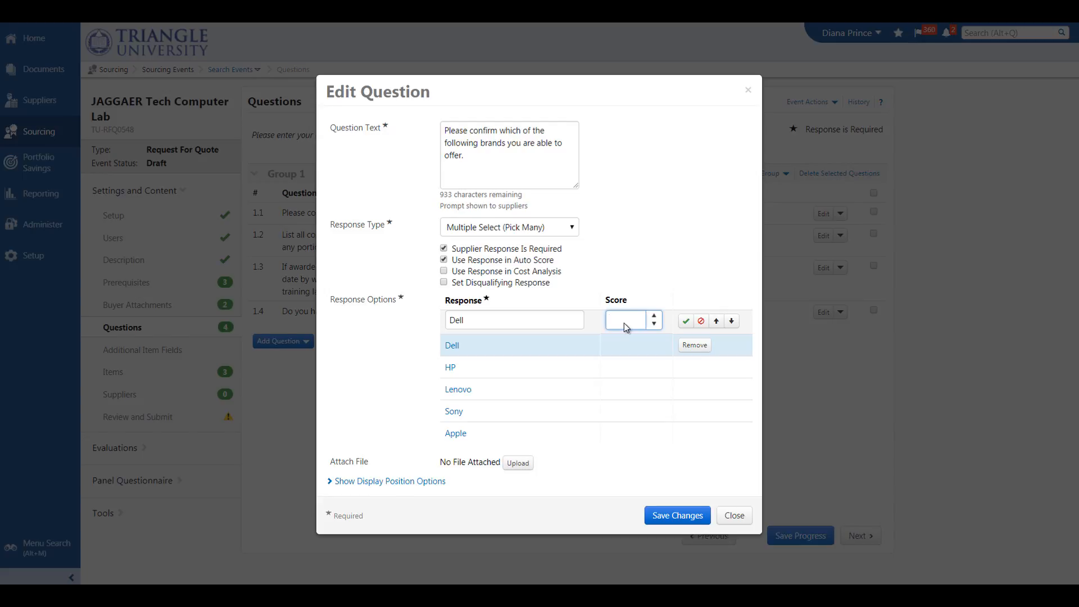
pyautogui.write('5')
pyautogui.click(687, 323)
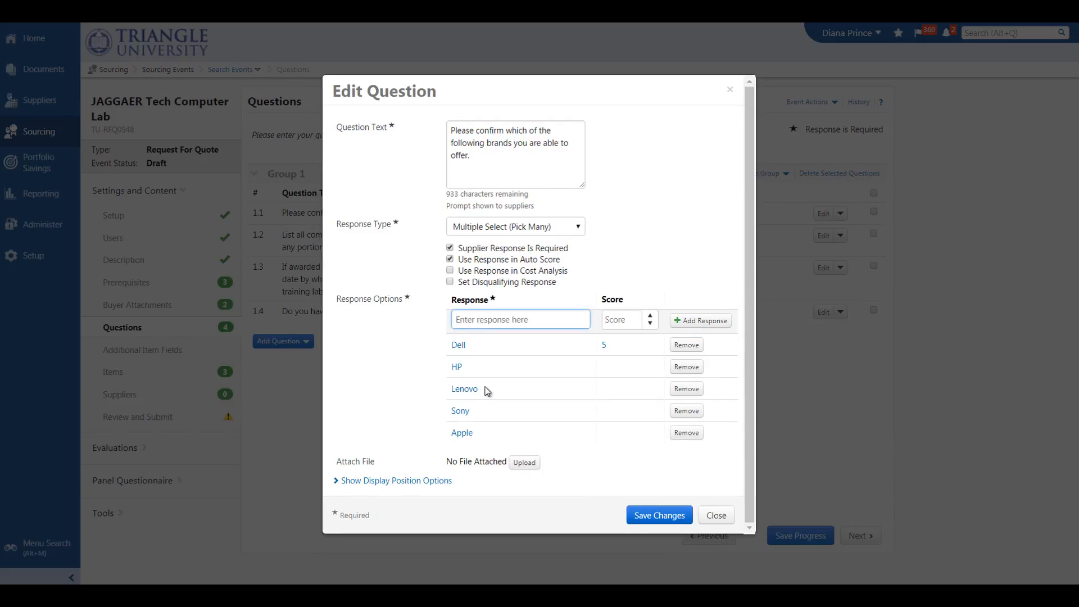
pyautogui.click(457, 368)
pyautogui.click(625, 317)
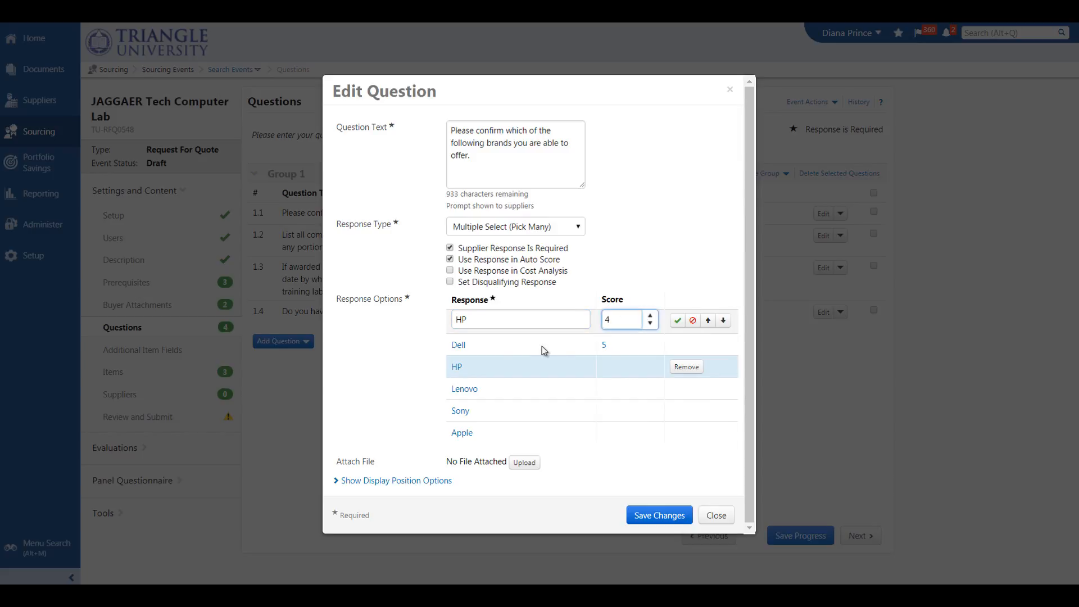
pyautogui.click(678, 324)
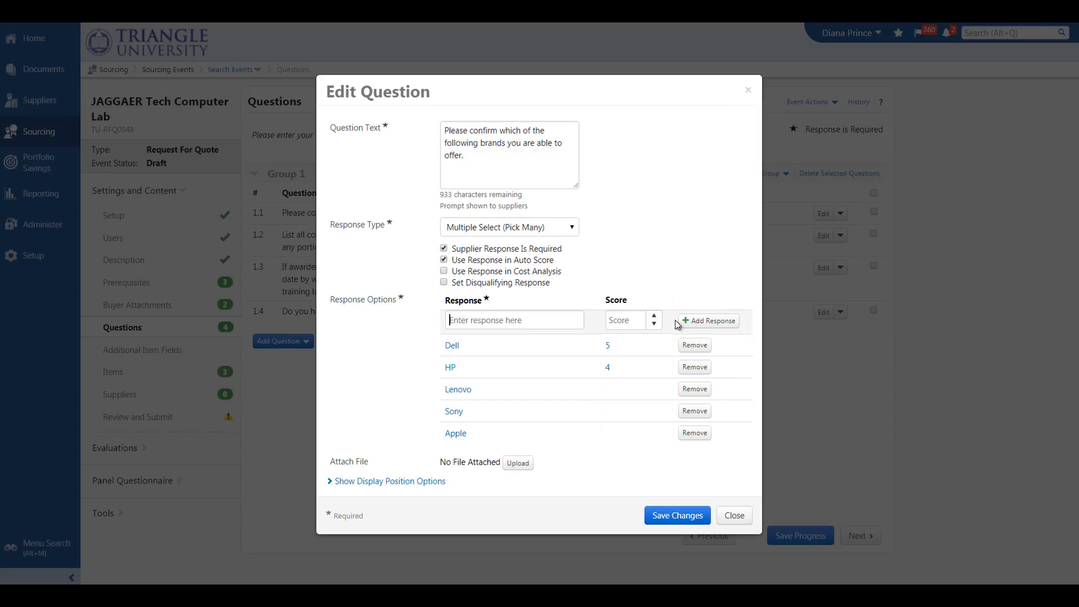
pyautogui.click(463, 395)
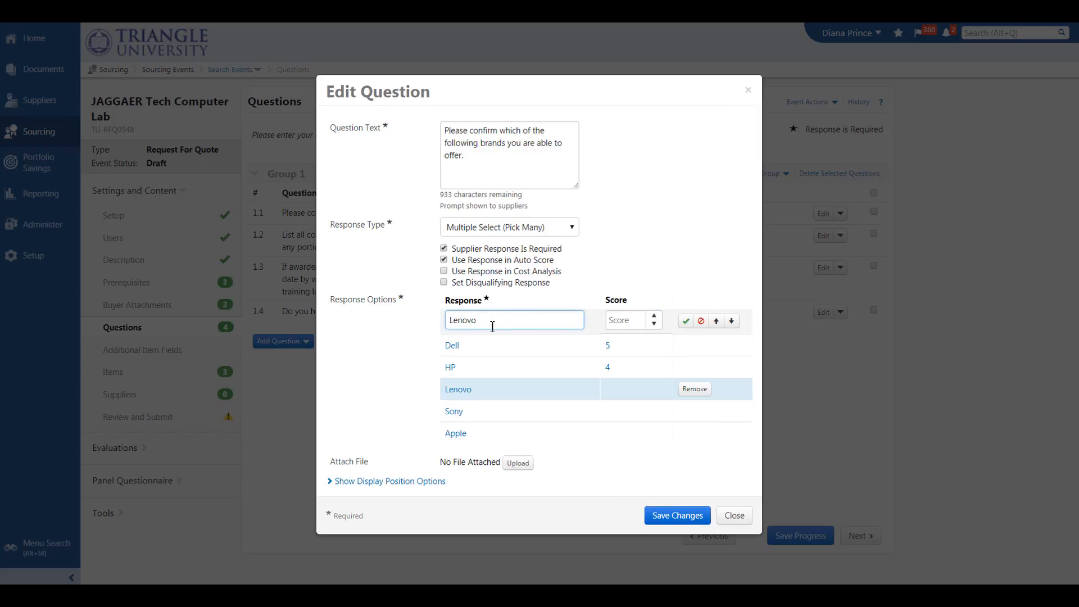
pyautogui.click(611, 322)
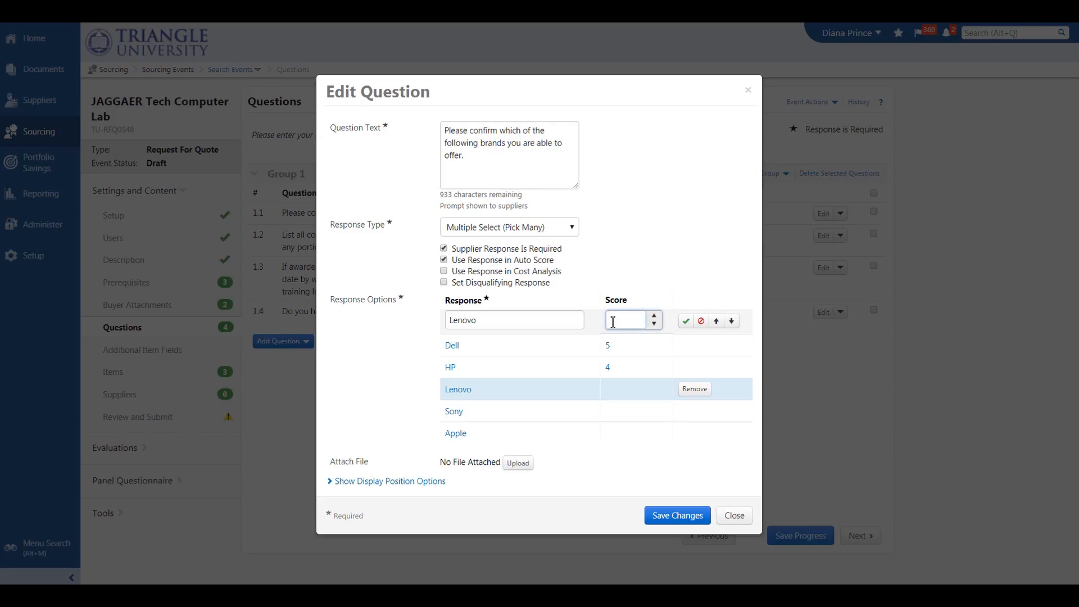
pyautogui.write('3')
pyautogui.click(686, 321)
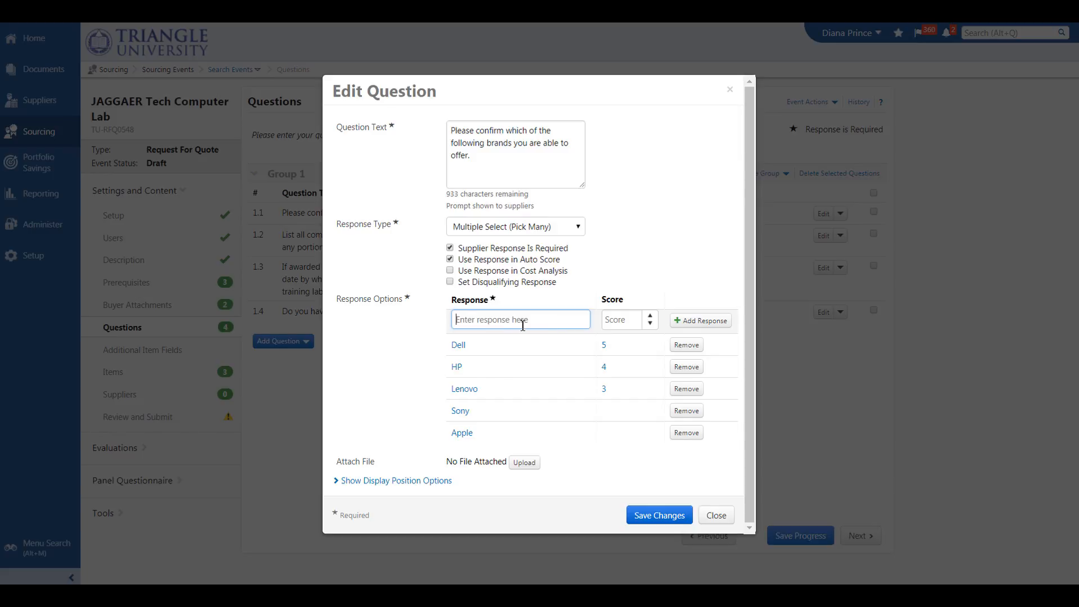
# - Score the brand responses Sony 2 and Apple 1, and save the question
pyautogui.write('2')
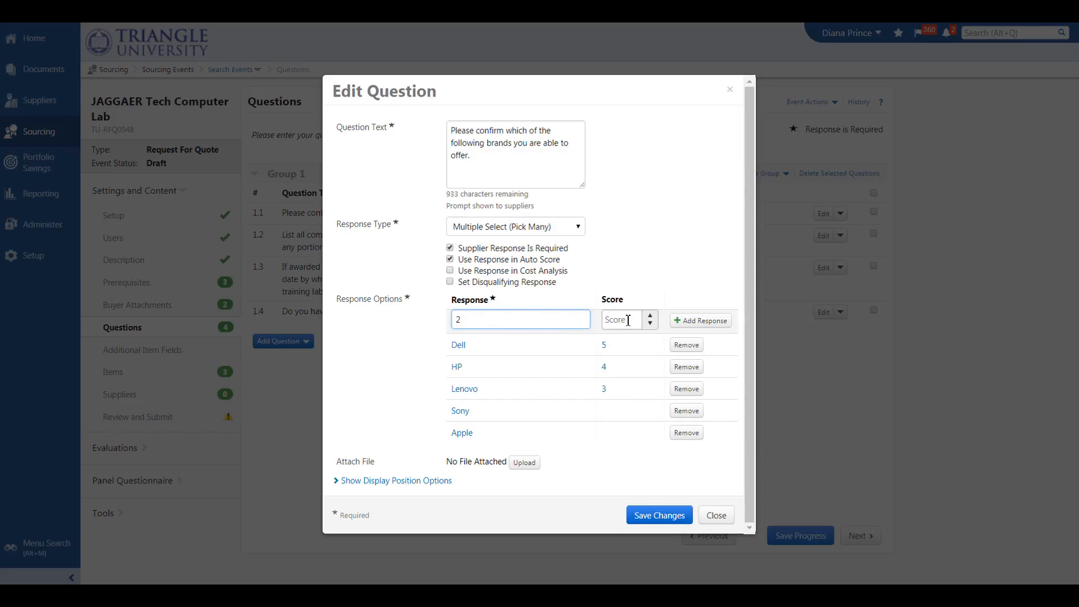
pyautogui.press('BackSpace')
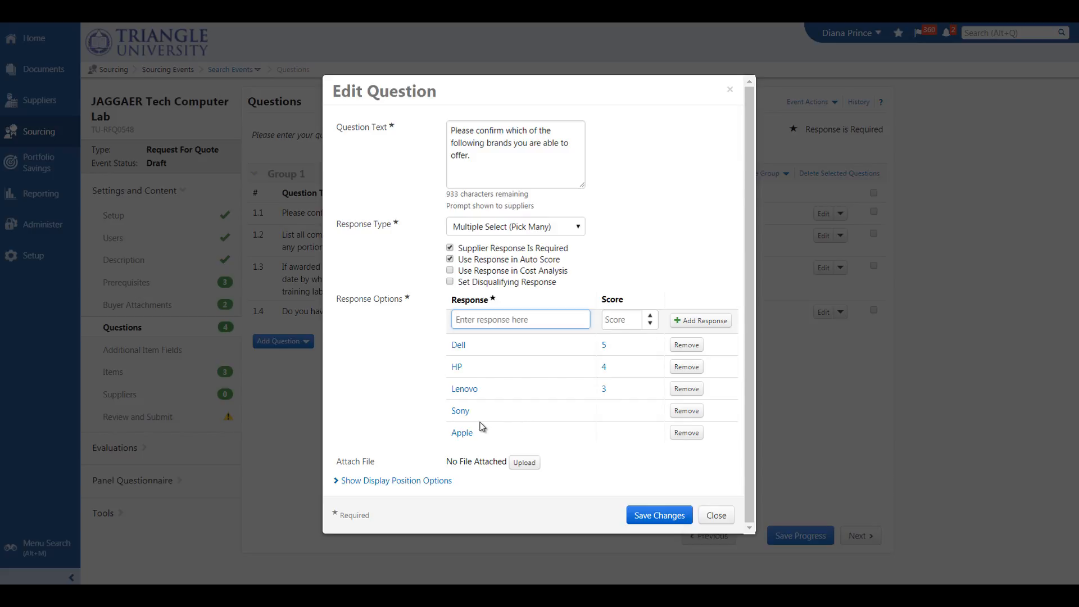
pyautogui.click(459, 411)
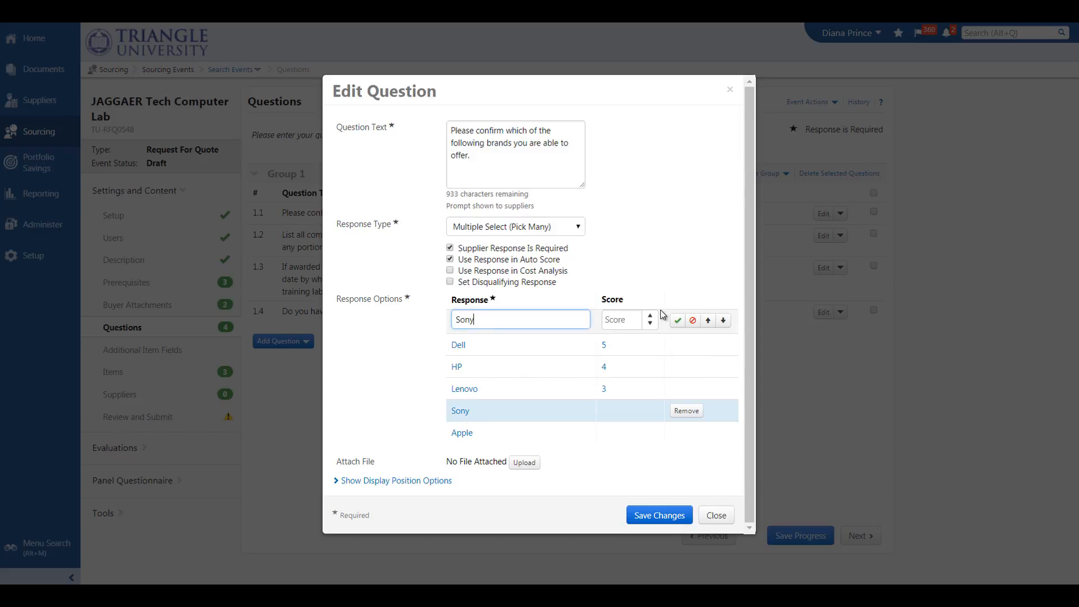
pyautogui.click(616, 321)
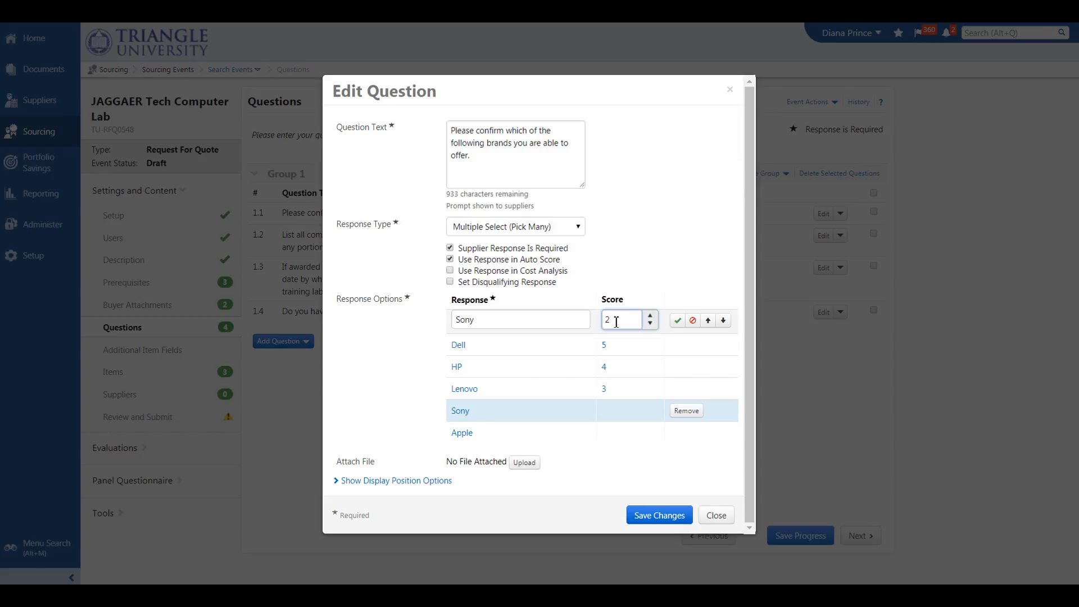
pyautogui.click(678, 321)
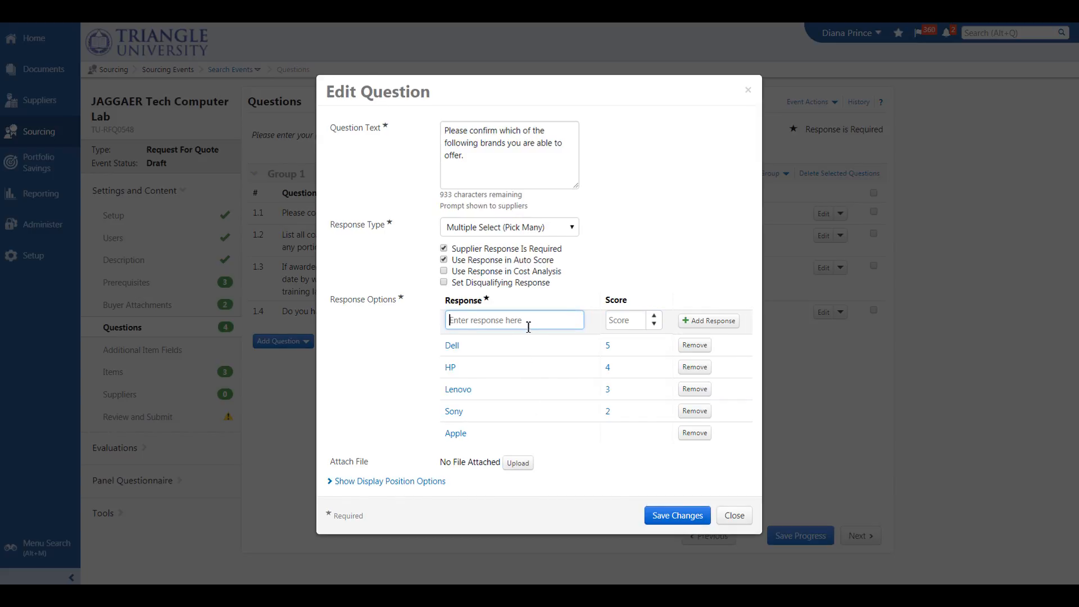
pyautogui.click(453, 437)
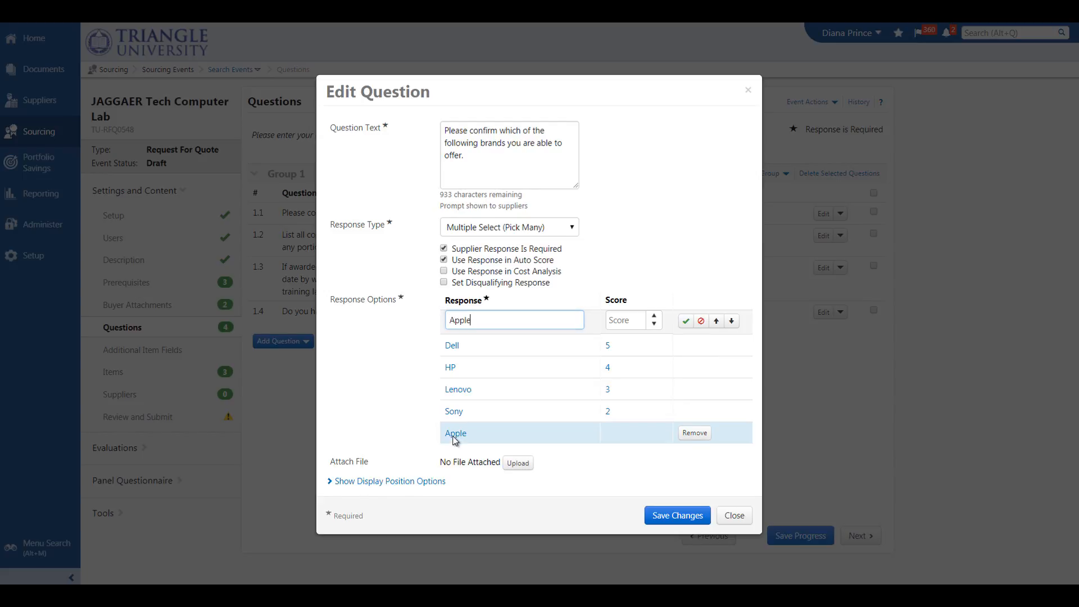
pyautogui.click(637, 320)
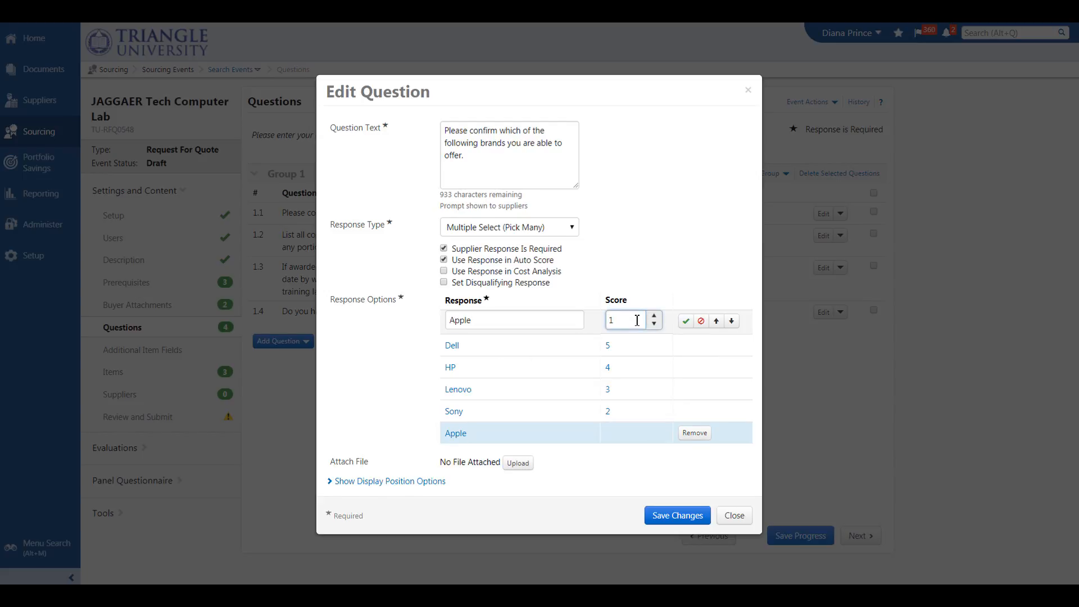
pyautogui.click(684, 320)
pyautogui.click(654, 516)
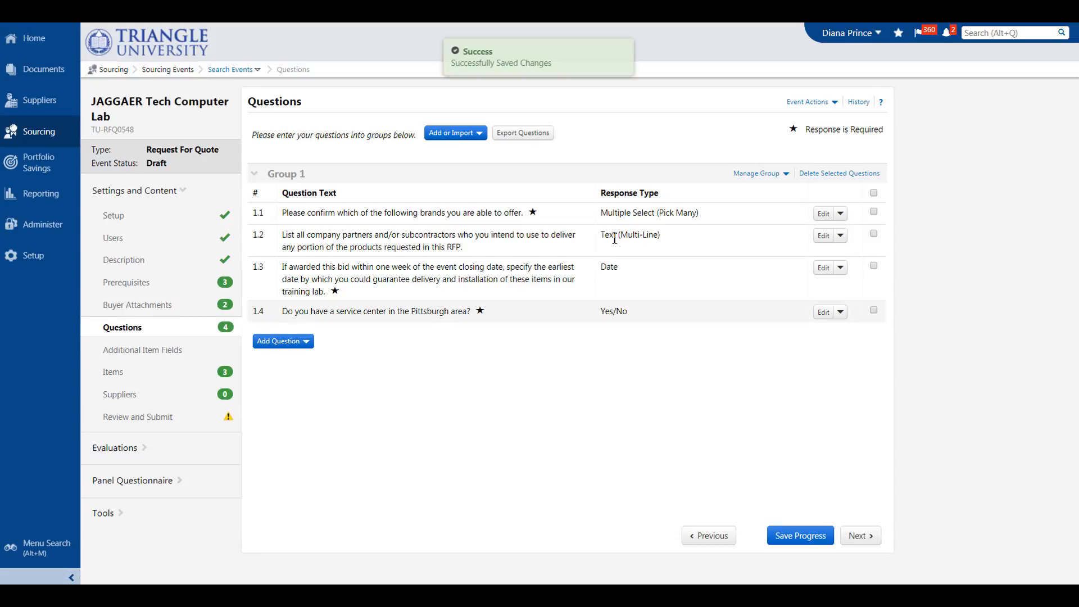
# - Use the responses to the brands question in cost analysis and set Dell's cost adjustment to -3 USD
pyautogui.click(824, 213)
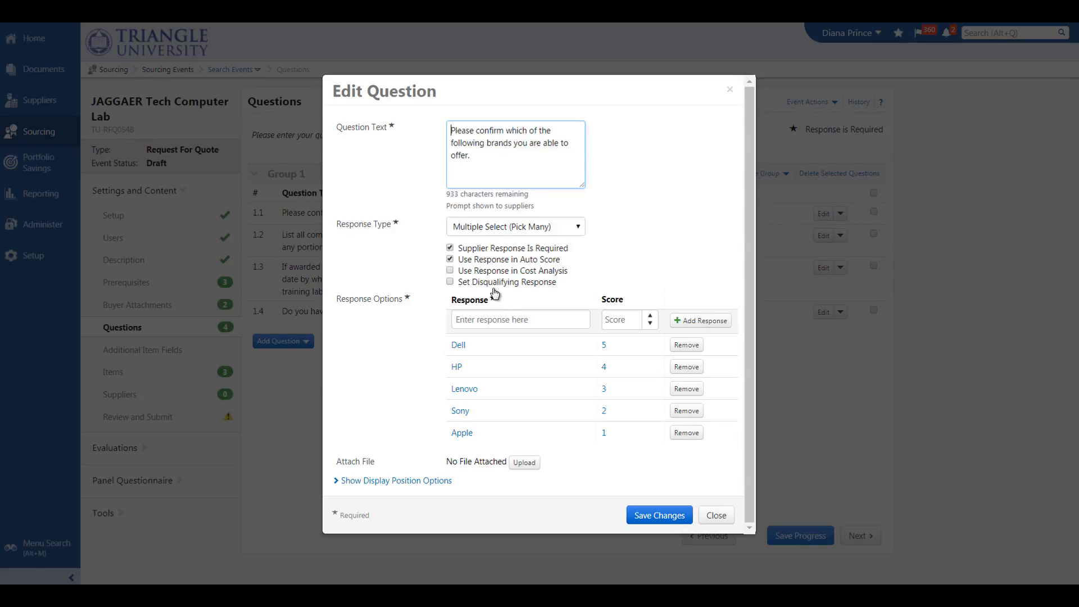
pyautogui.click(450, 271)
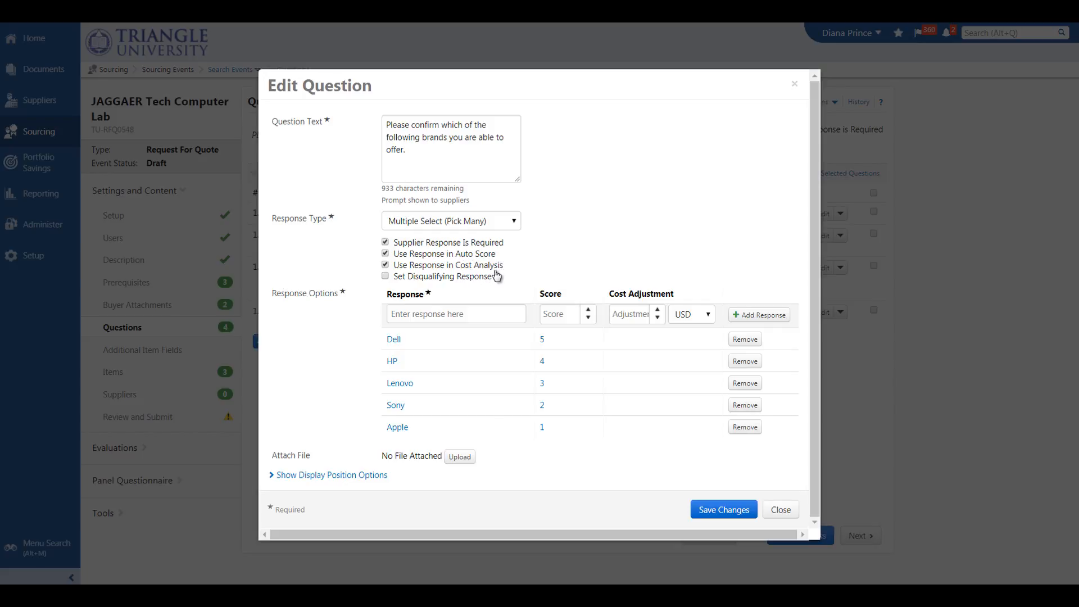
pyautogui.click(394, 340)
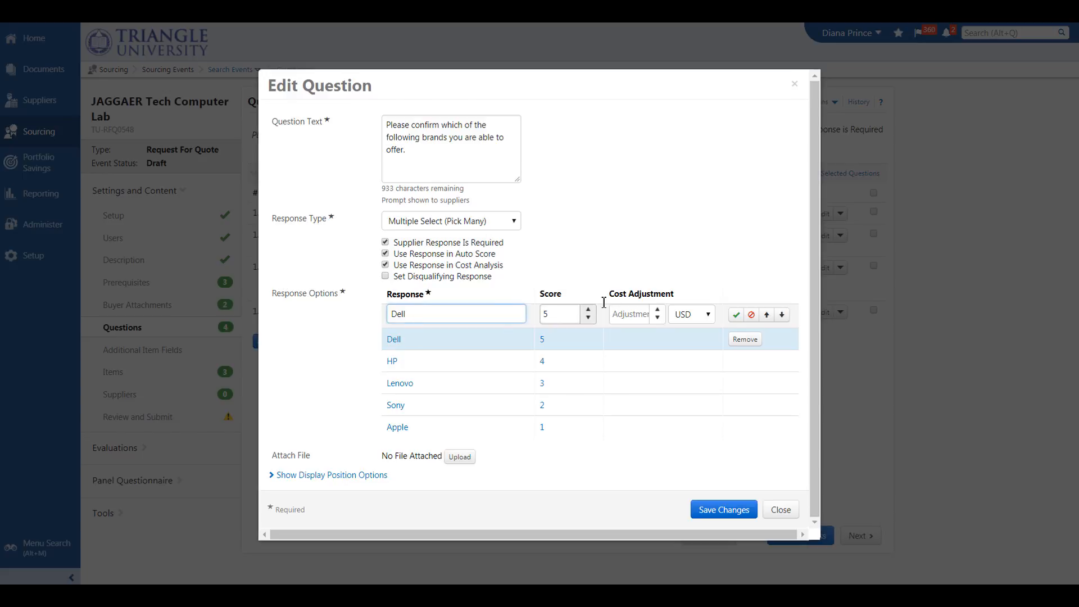
pyautogui.click(658, 310)
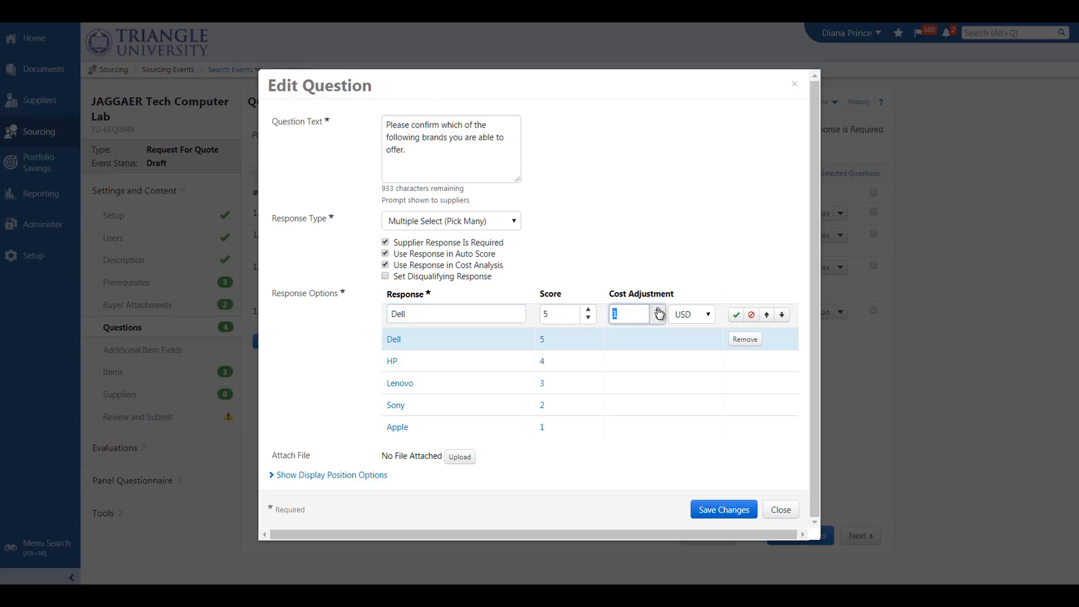
pyautogui.click(659, 319)
pyautogui.click(658, 317)
pyautogui.click(707, 315)
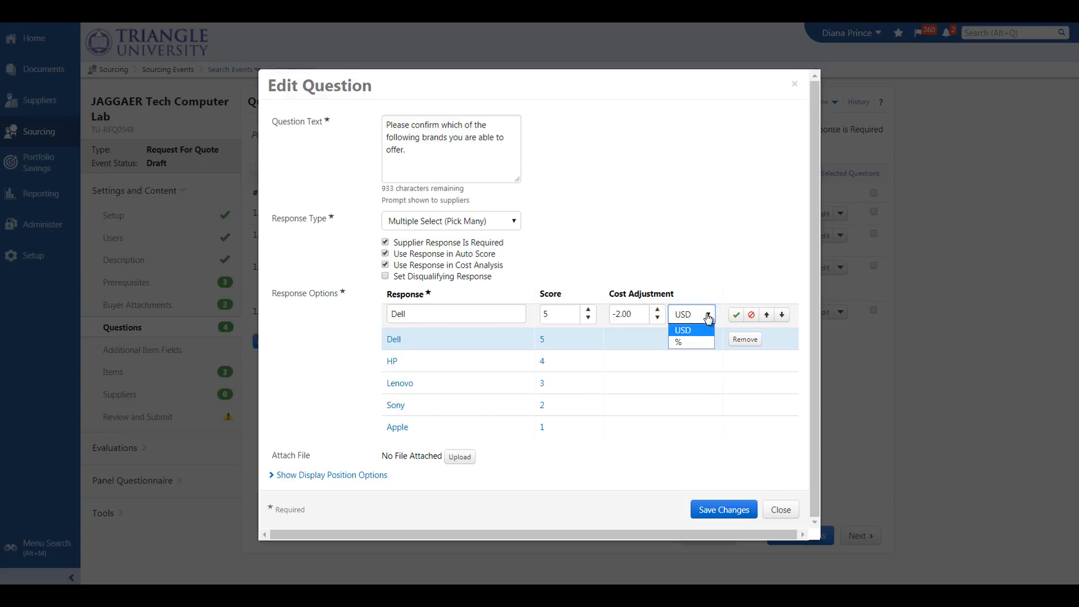
pyautogui.click(658, 318)
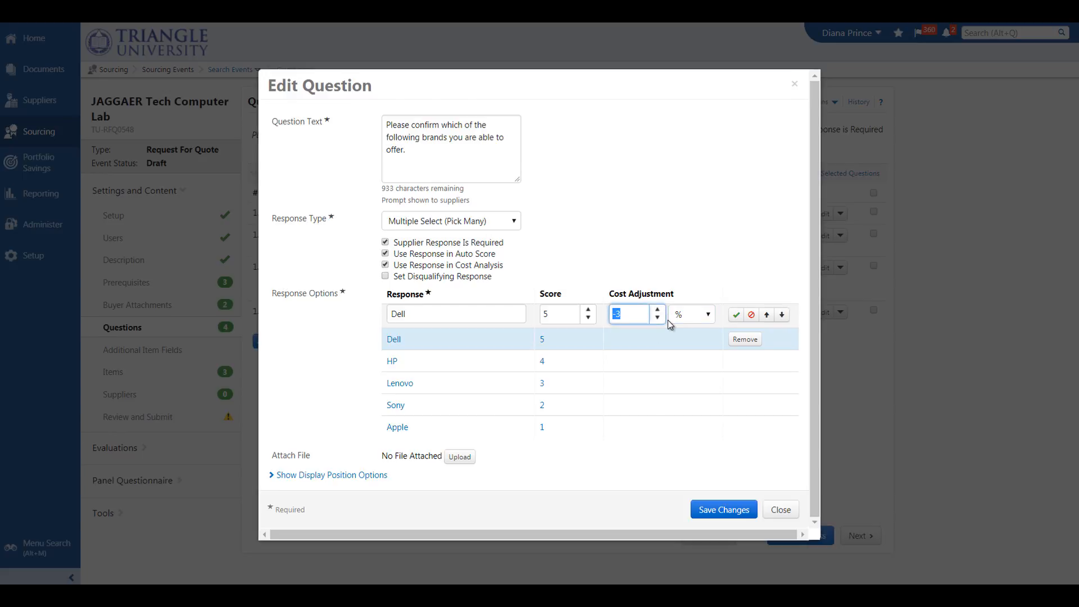
pyautogui.click(688, 317)
pyautogui.click(689, 334)
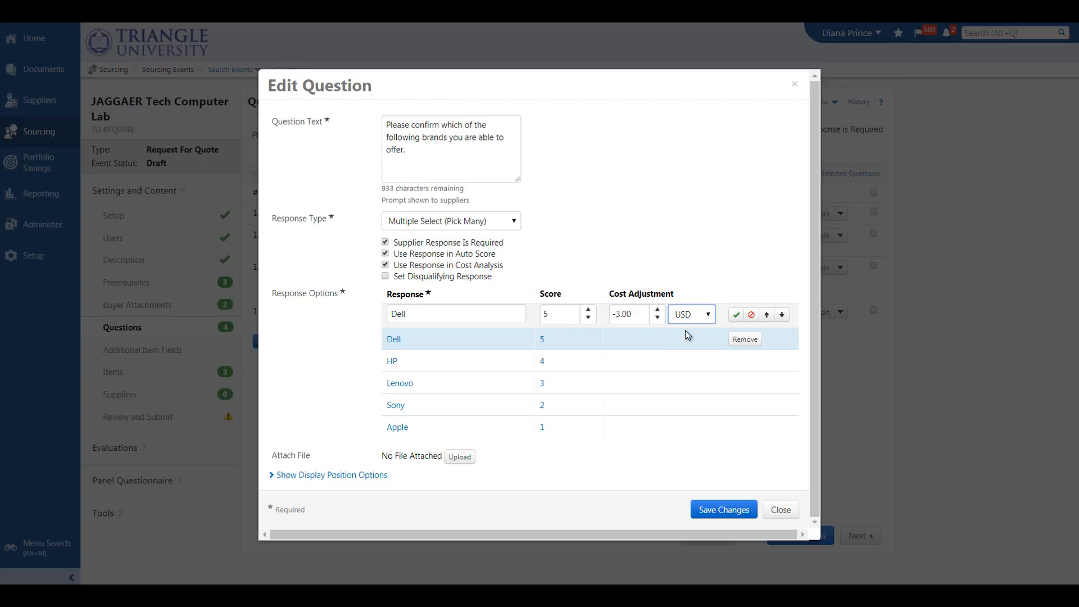
pyautogui.click(737, 316)
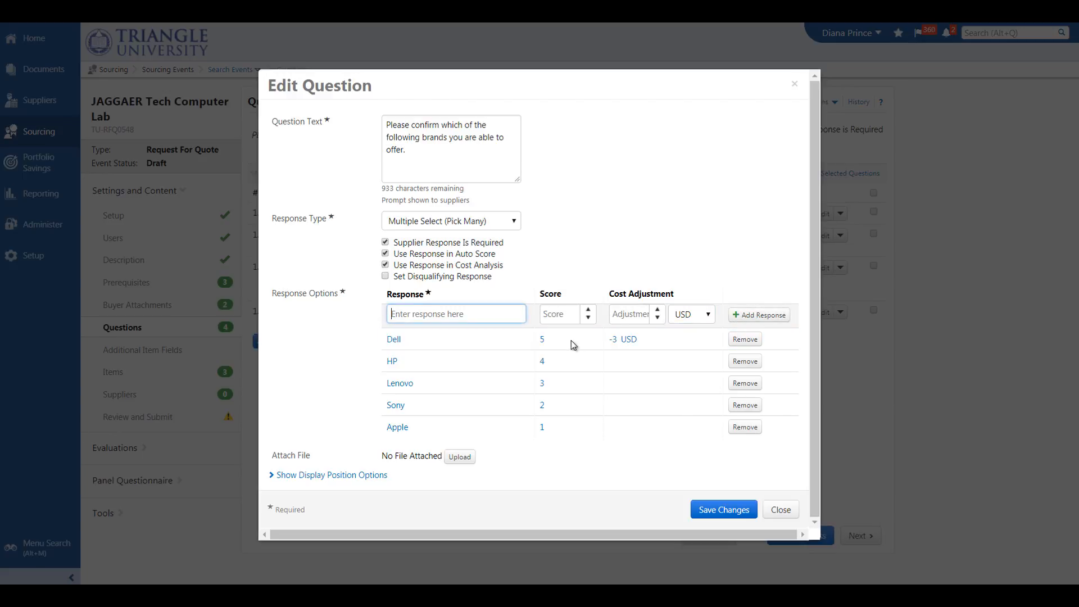
# - Set the cost adjustments of the brand responses to -2 USD for HP and -1 USD for Lenovo
pyautogui.click(394, 362)
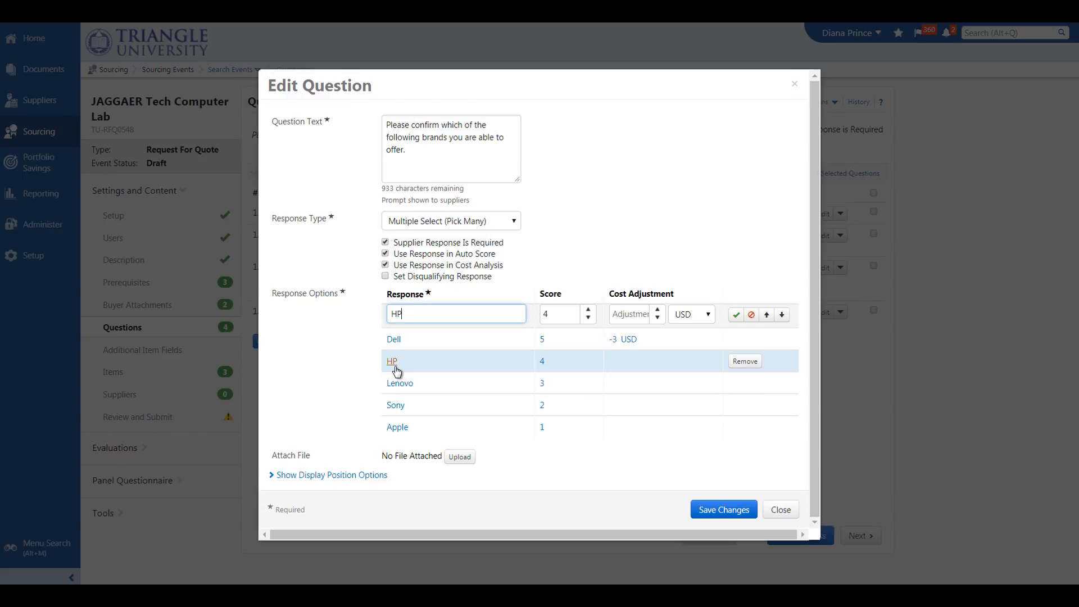
pyautogui.click(658, 318)
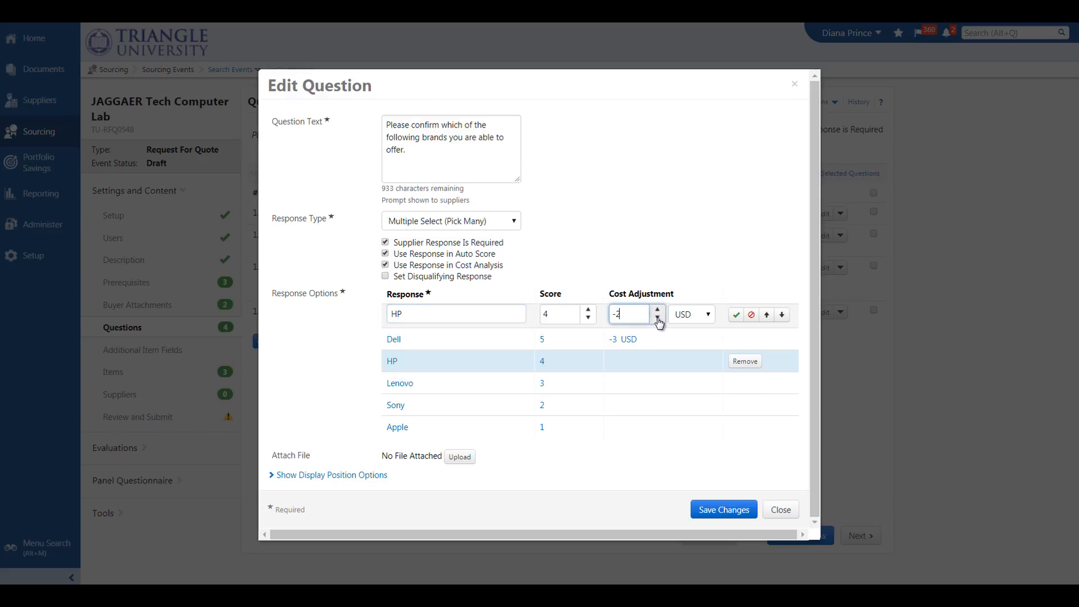
pyautogui.click(736, 319)
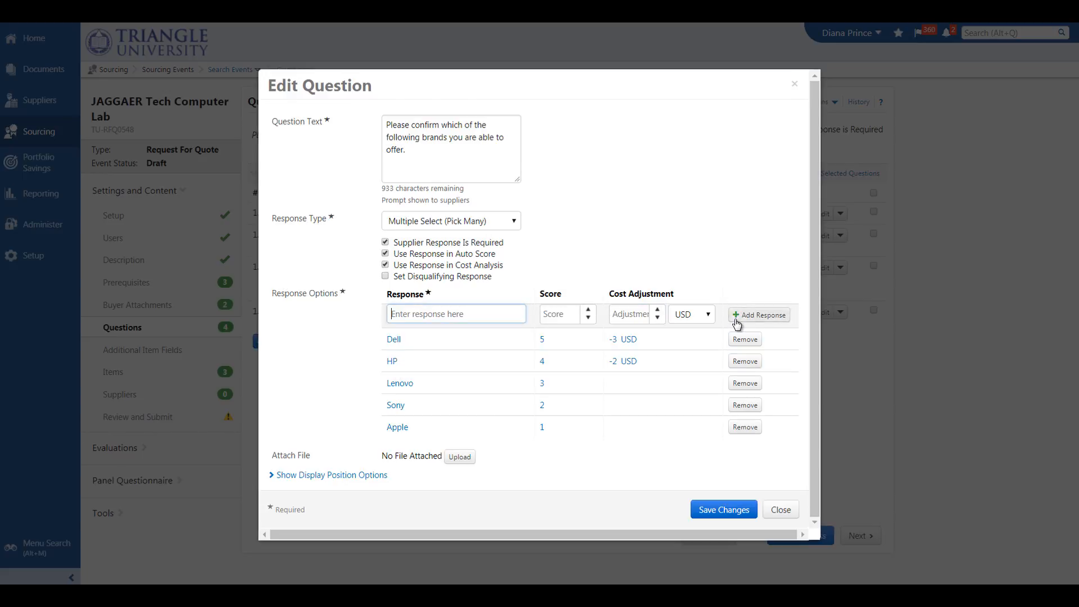
pyautogui.click(411, 385)
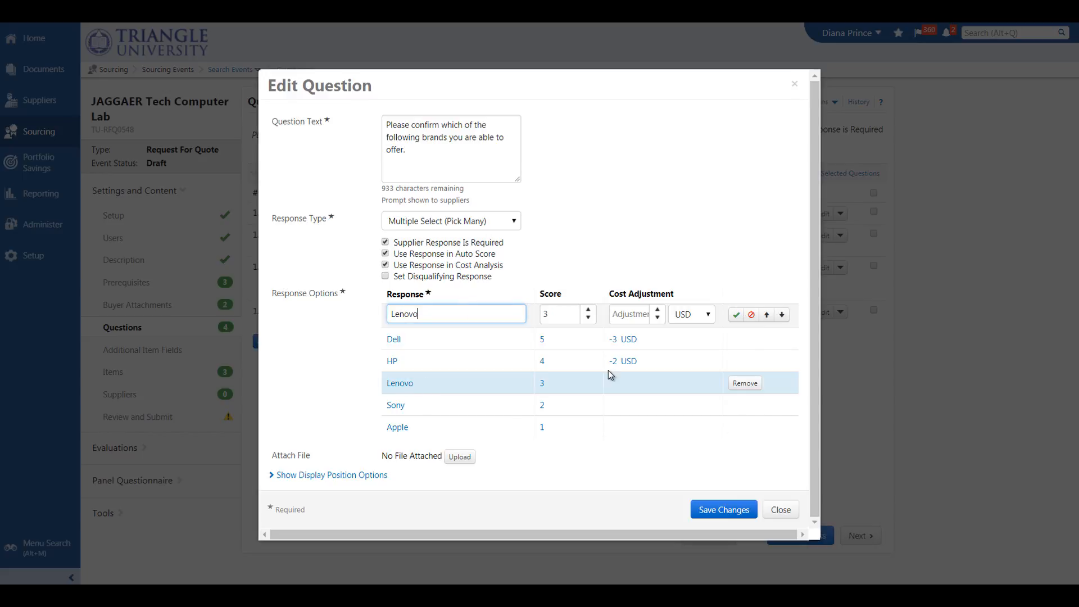
pyautogui.click(659, 319)
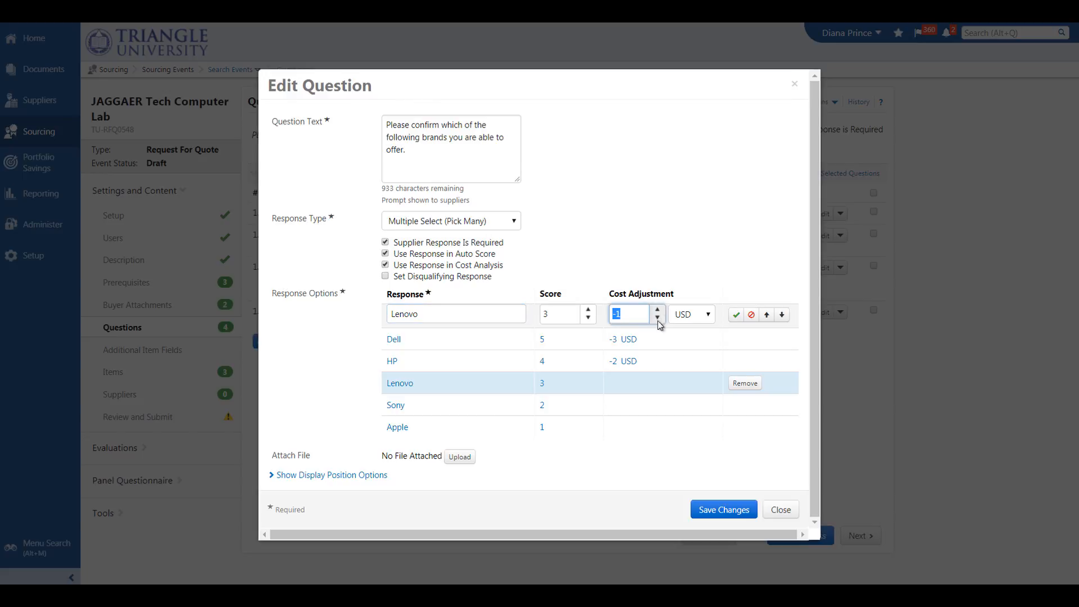
pyautogui.click(736, 320)
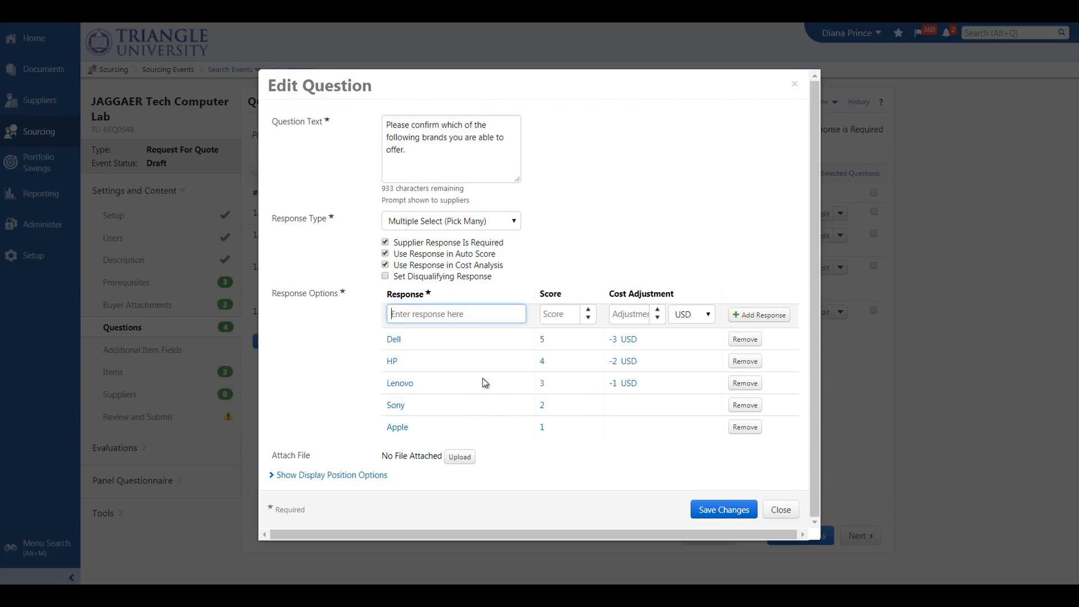
# - Set the cost adjustments to 0 USD for Sony and 1 USD for Apple, and save the brands question
pyautogui.click(401, 407)
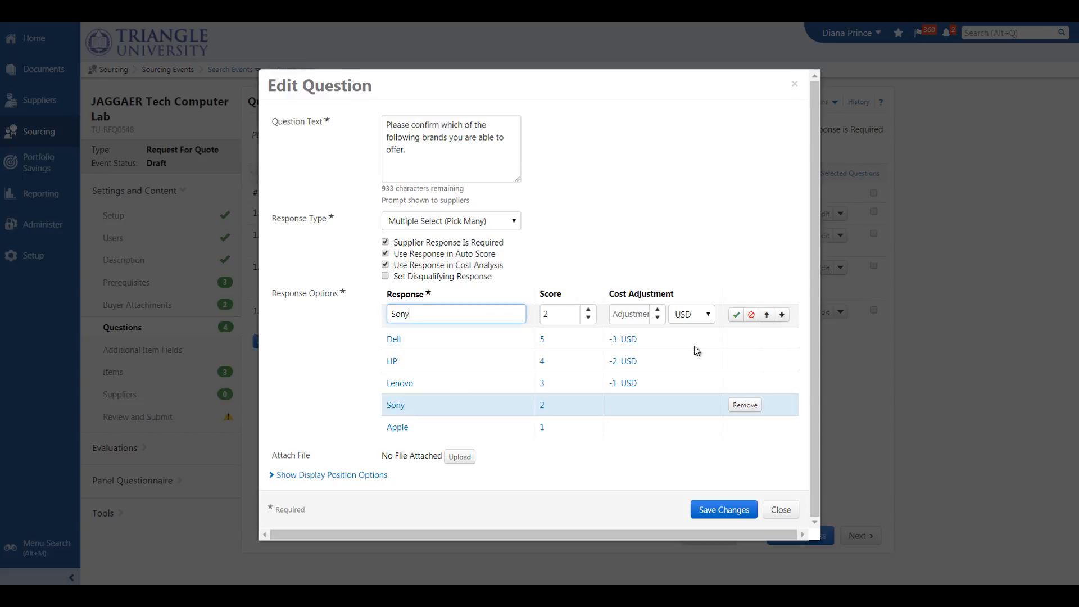
pyautogui.click(661, 313)
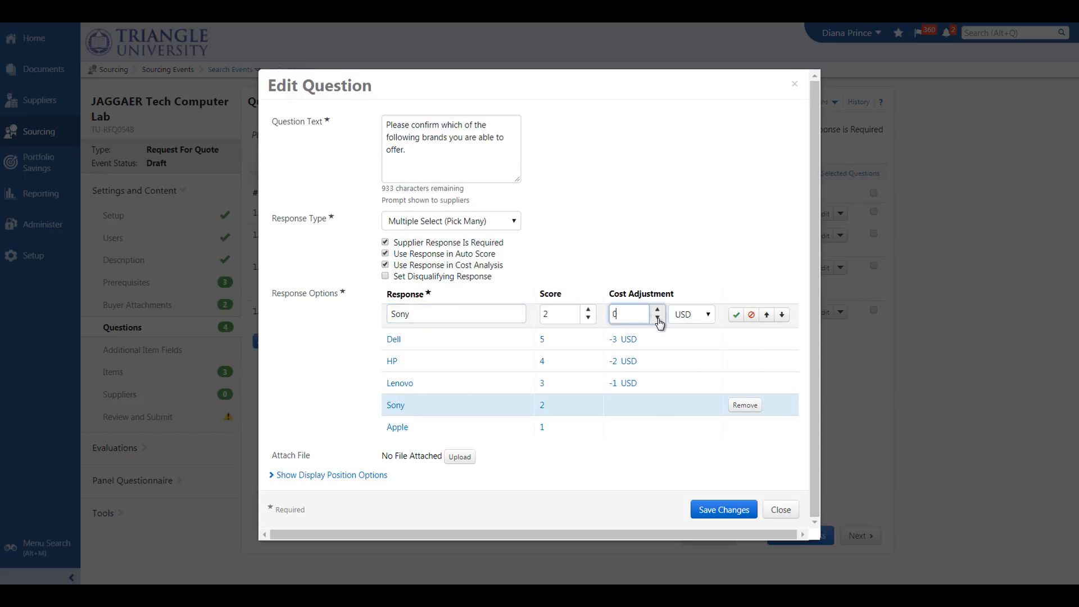
pyautogui.click(738, 316)
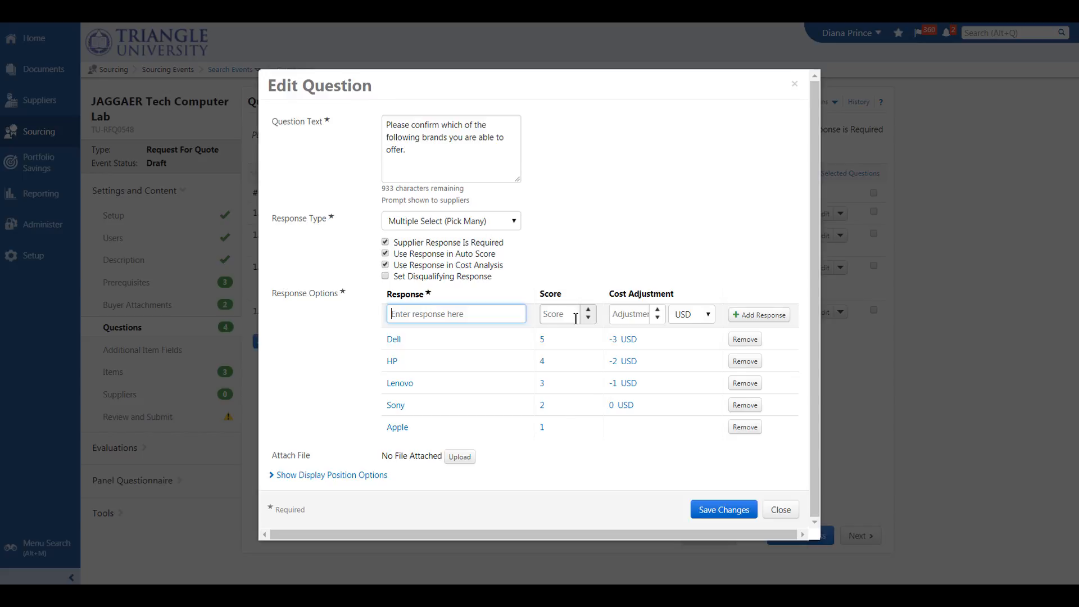
pyautogui.click(406, 428)
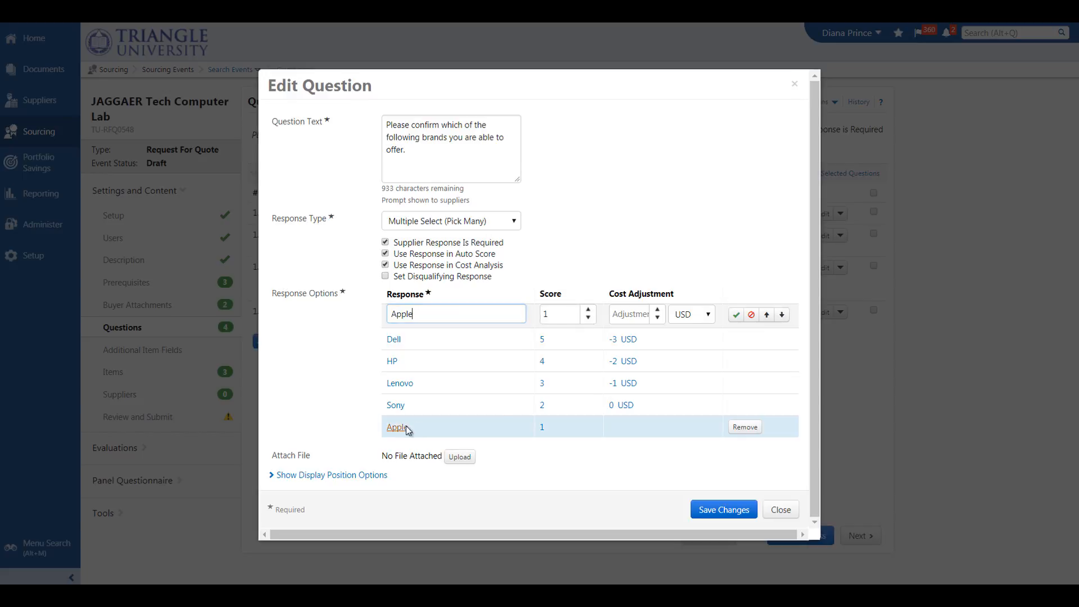
pyautogui.click(658, 311)
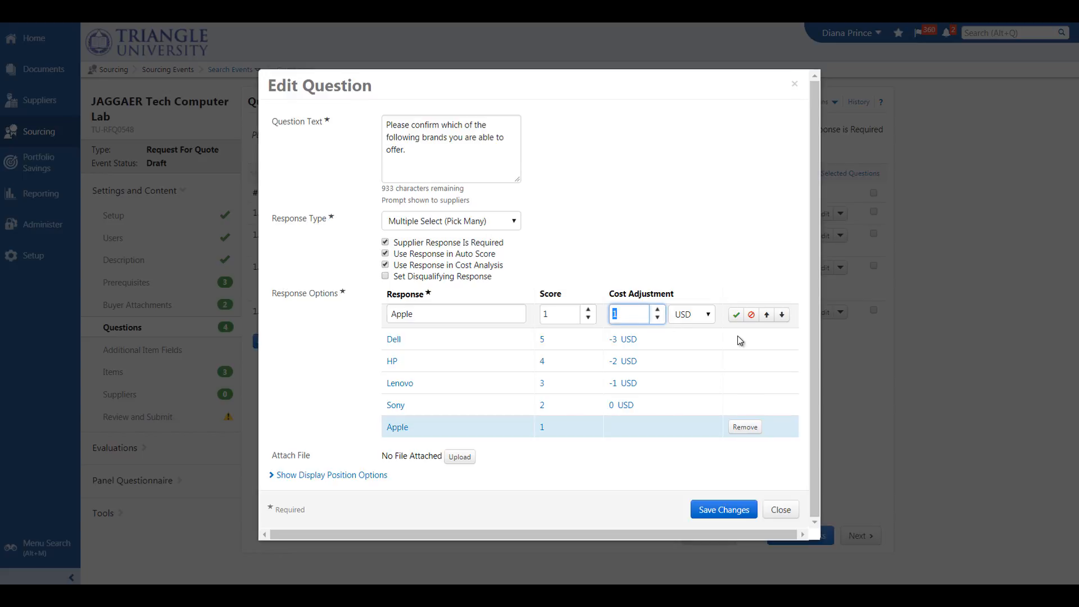
pyautogui.click(735, 315)
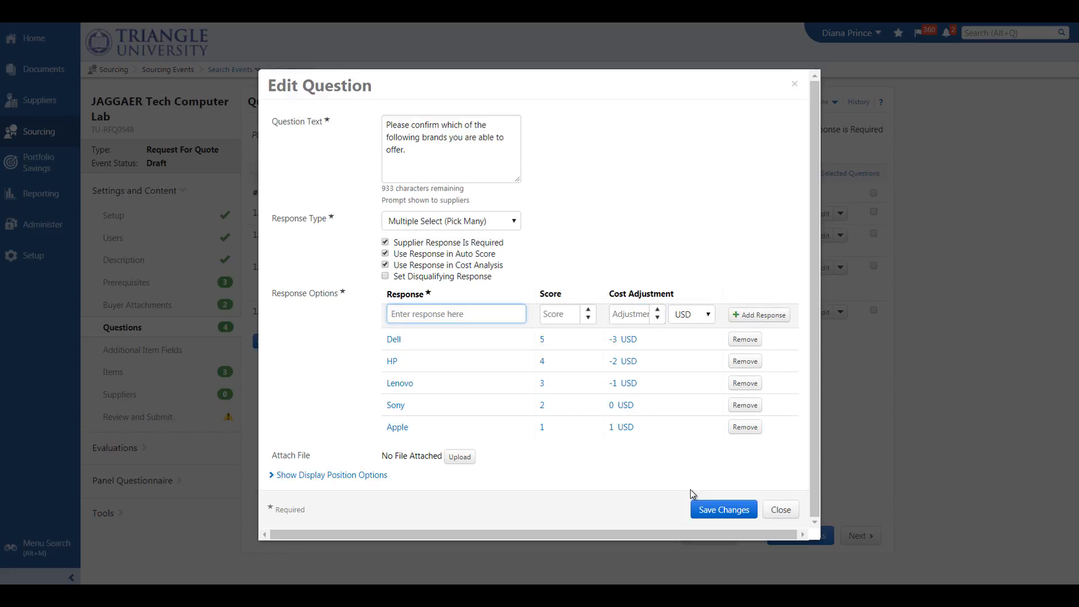
pyautogui.click(712, 512)
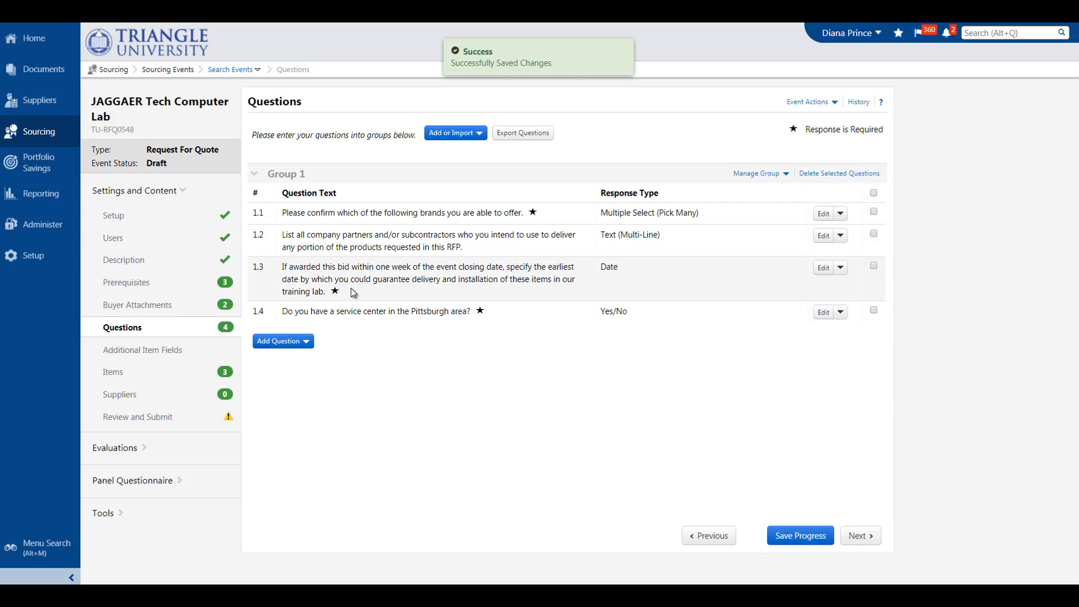
# - Use the Pittsburgh service center question in cost analysis and set the Yes response's cost adjustment to -3 USD
pyautogui.click(822, 314)
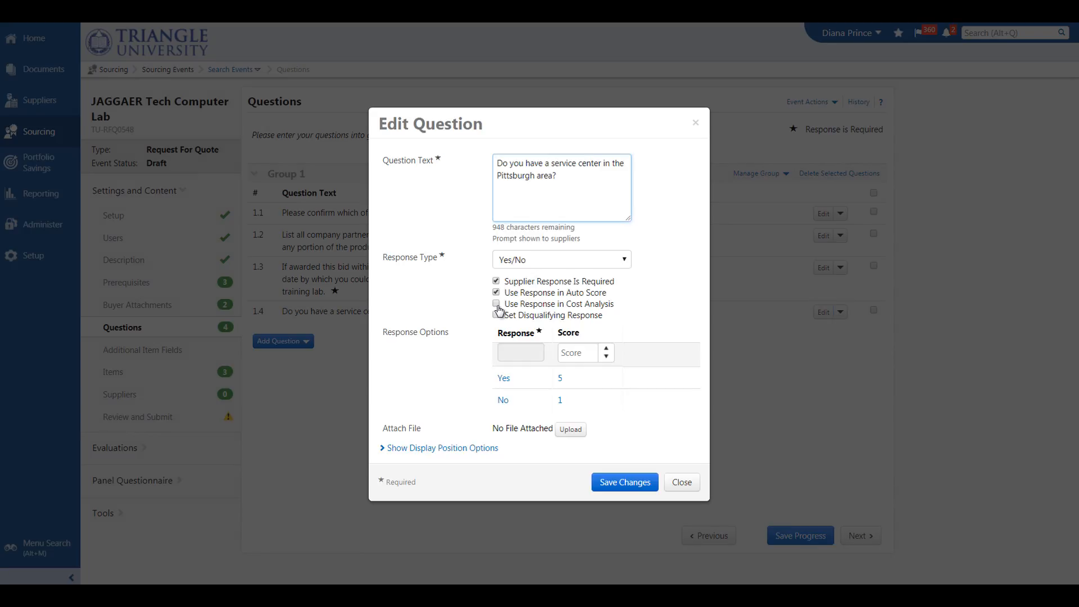
pyautogui.click(496, 305)
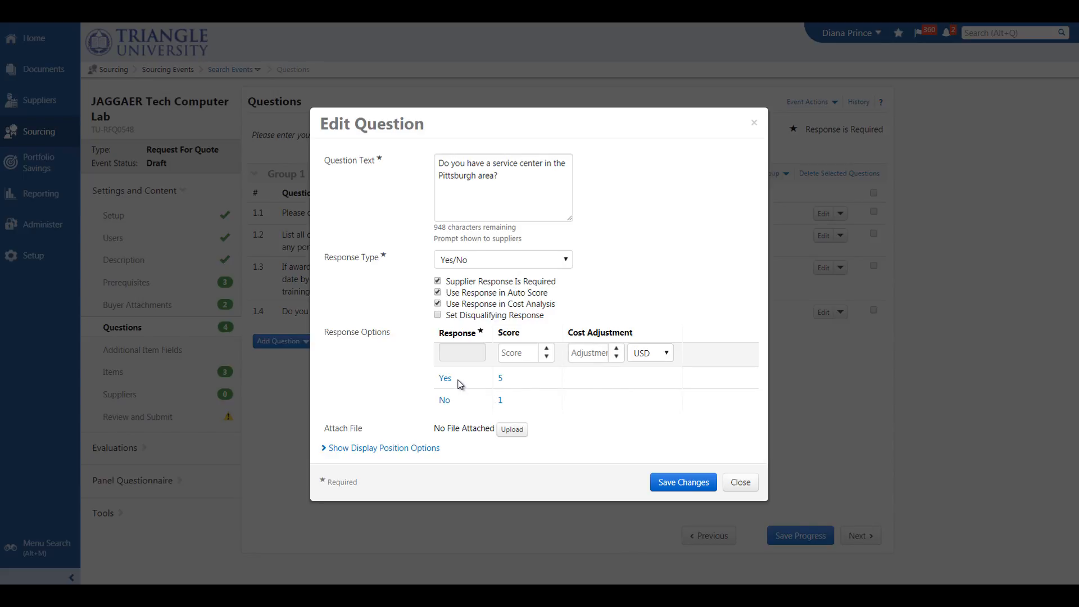
pyautogui.click(452, 380)
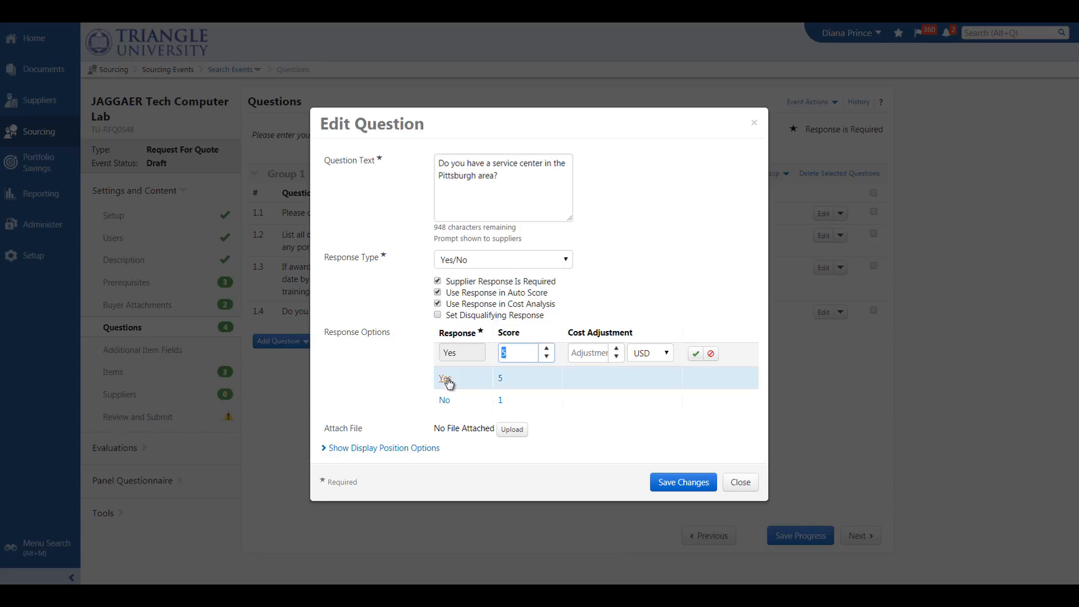
pyautogui.click(617, 357)
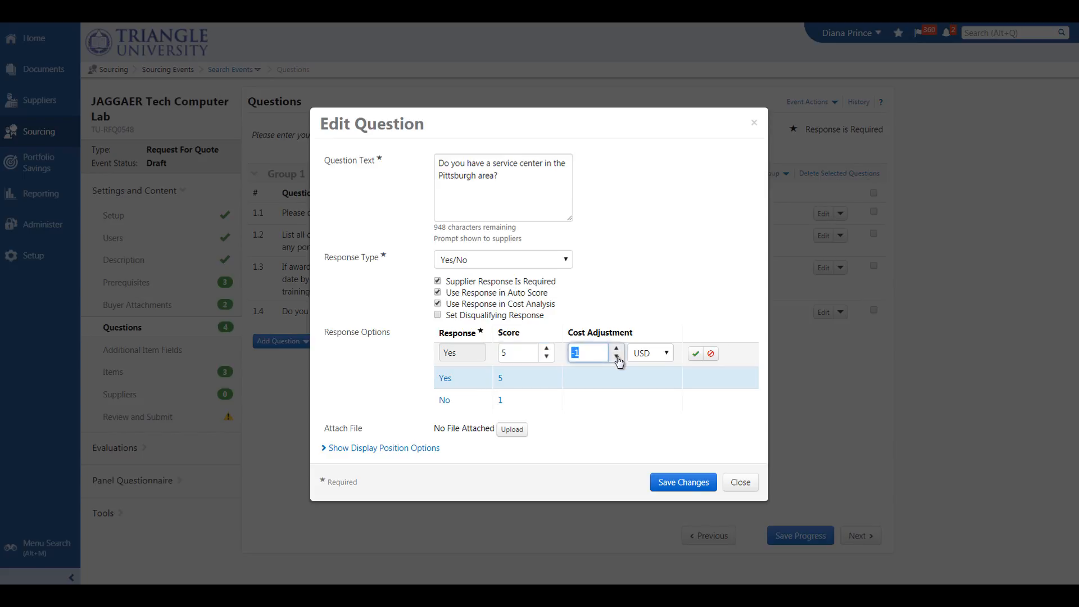
pyautogui.click(618, 358)
pyautogui.click(696, 353)
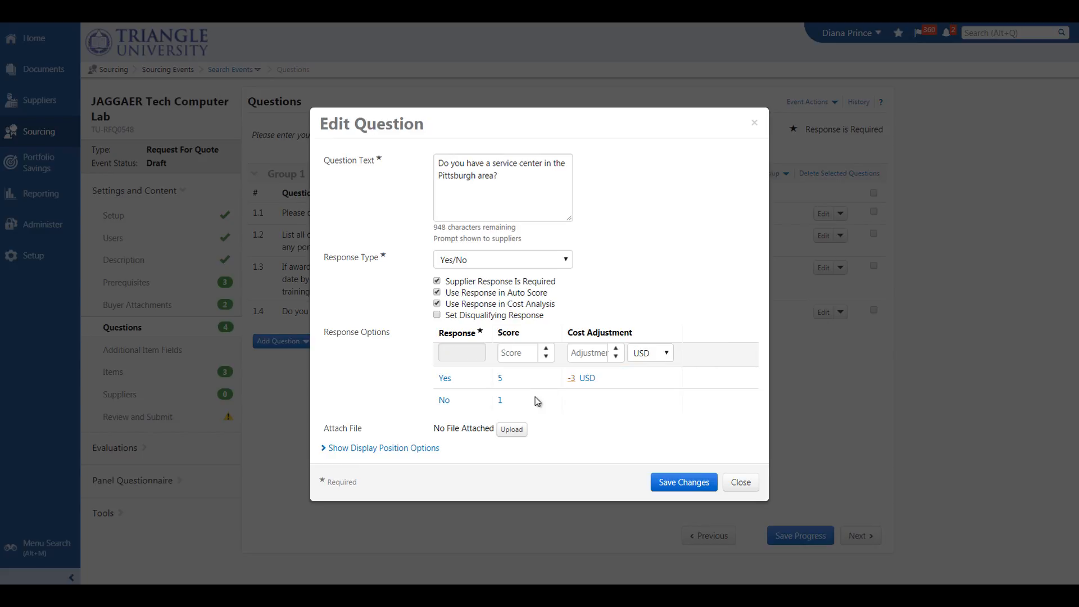
# - Set the No response's cost adjustment to 3 USD and save the service center question
pyautogui.click(444, 401)
pyautogui.click(618, 349)
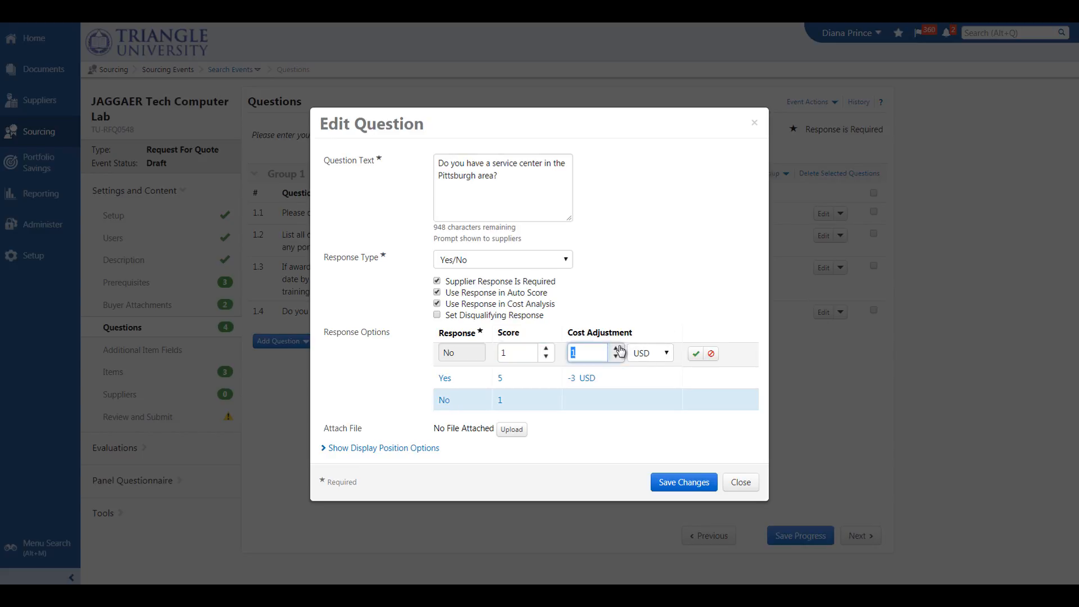
pyautogui.click(618, 349)
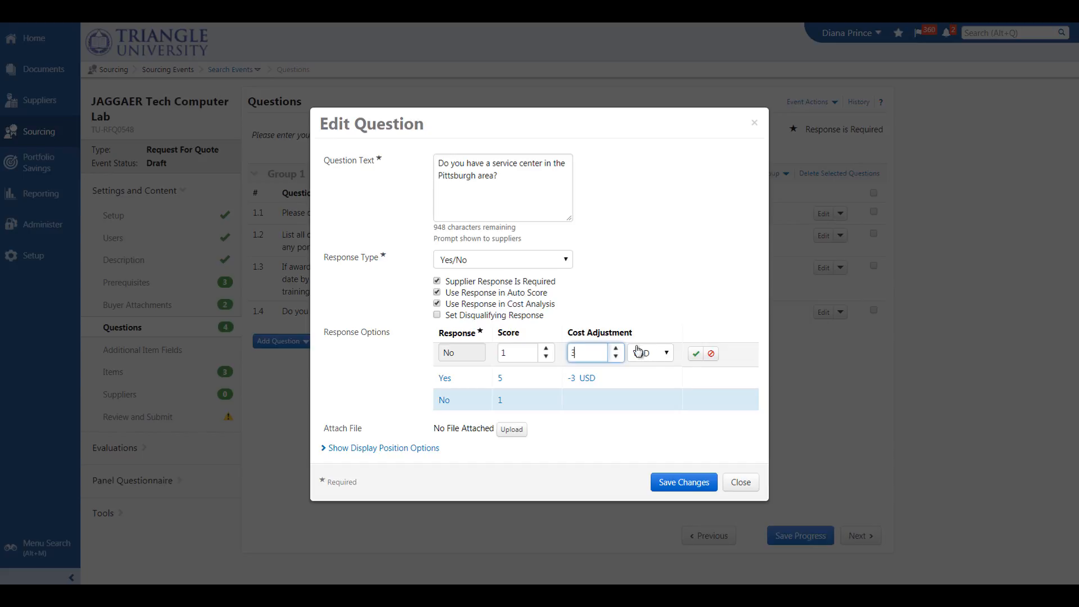
pyautogui.click(696, 353)
pyautogui.click(663, 483)
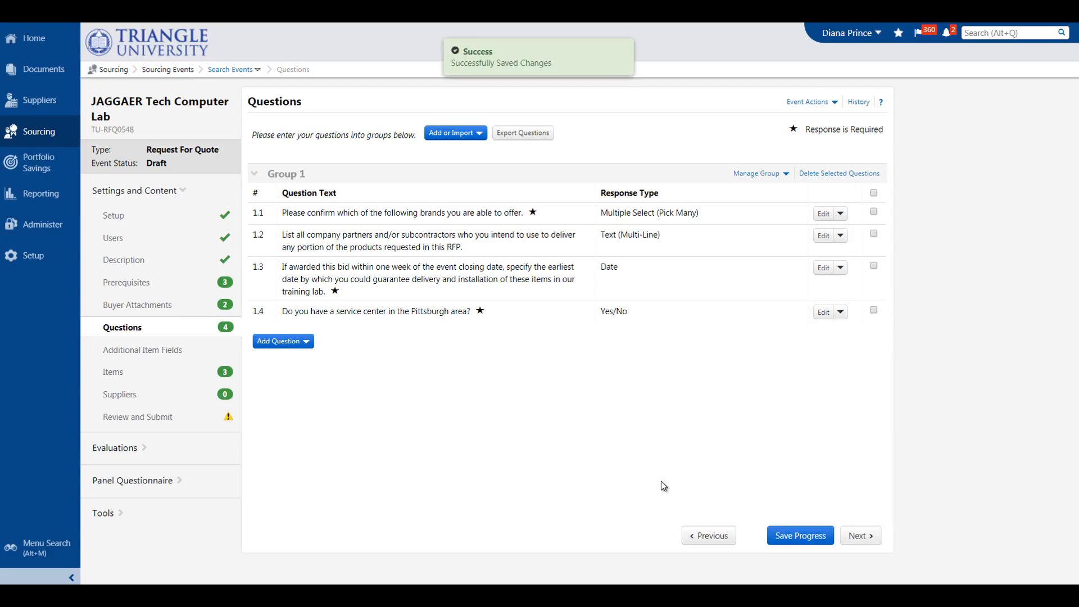
# - Go to Additional Item Fields and examine the form for creating an additional field, closing it without saving
pyautogui.click(878, 540)
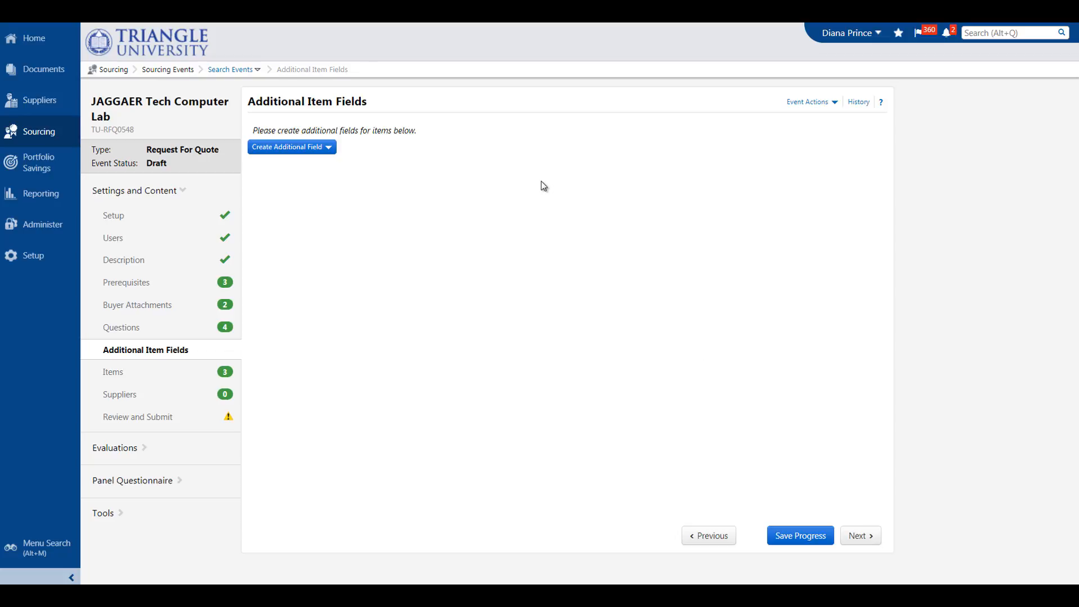
pyautogui.click(319, 148)
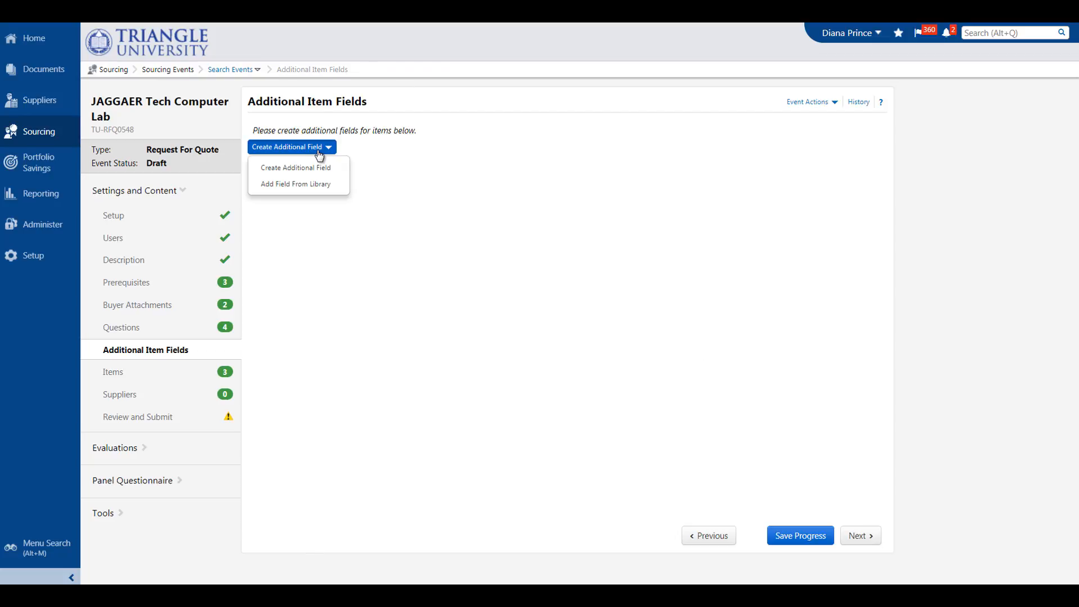
pyautogui.click(316, 167)
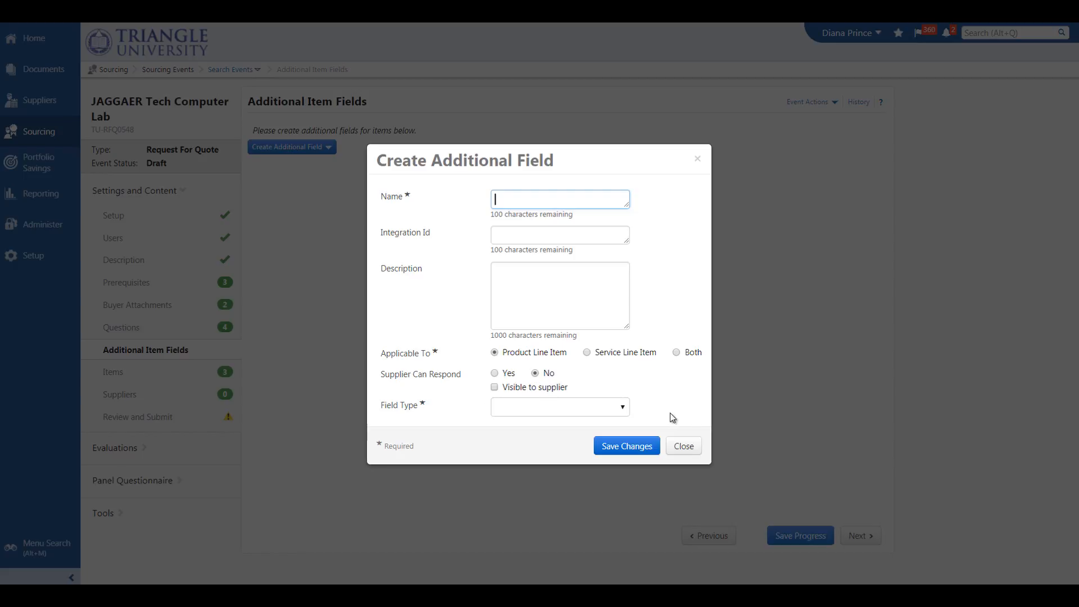
pyautogui.click(685, 445)
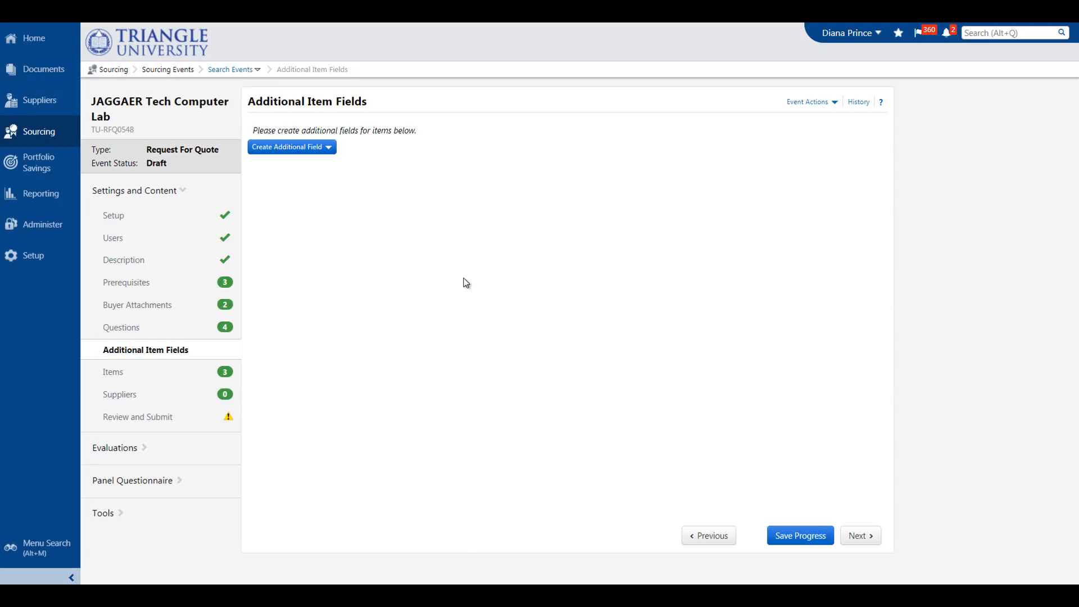
# - Examine adding additional item fields from the Global and Services libraries, closing the dialog without adding any field
pyautogui.click(329, 148)
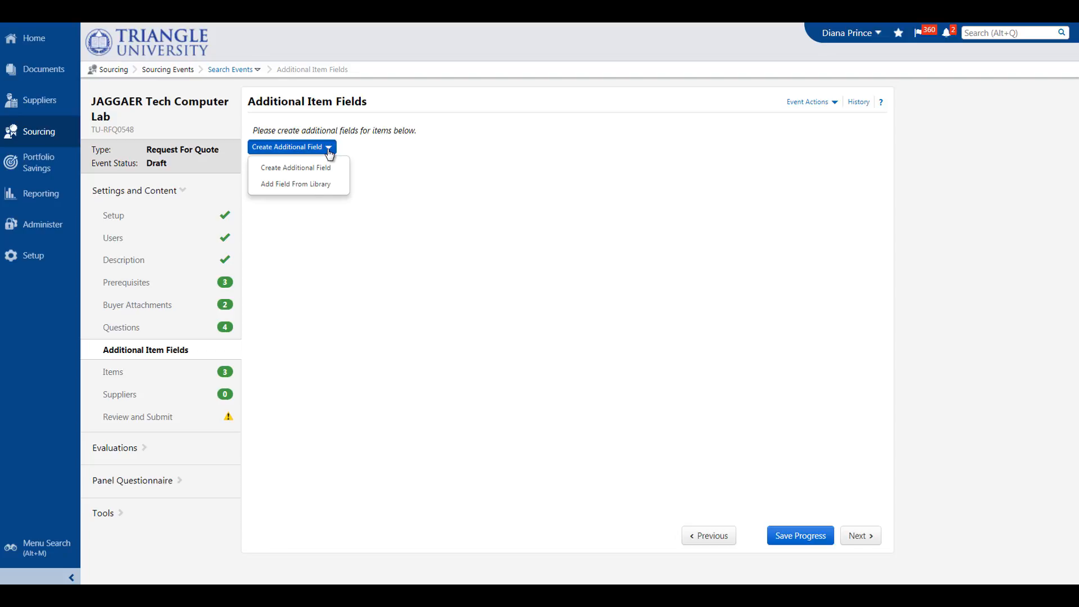
pyautogui.click(324, 186)
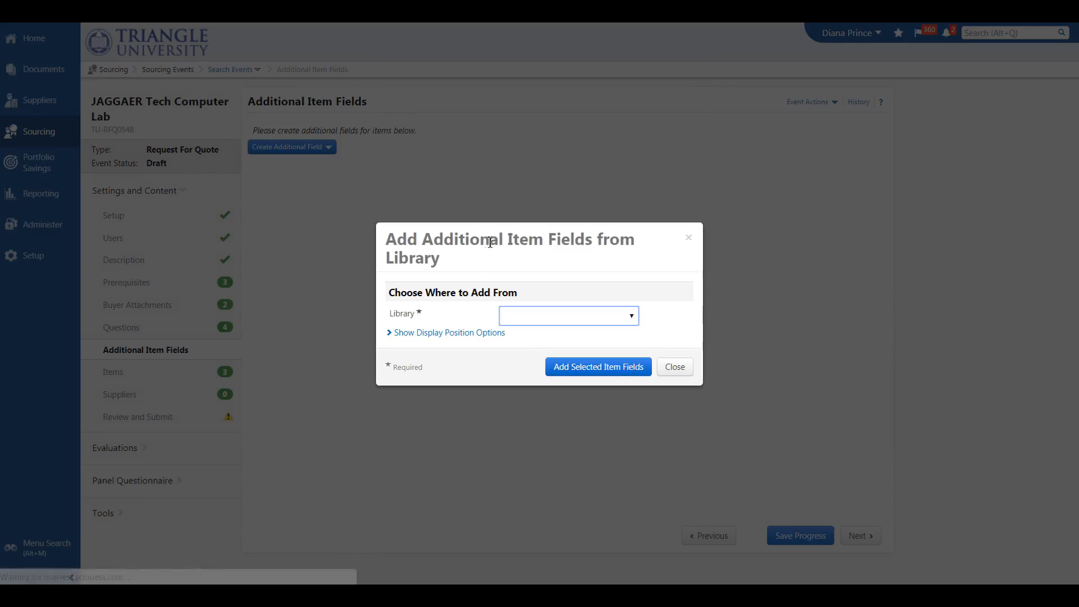
pyautogui.click(529, 316)
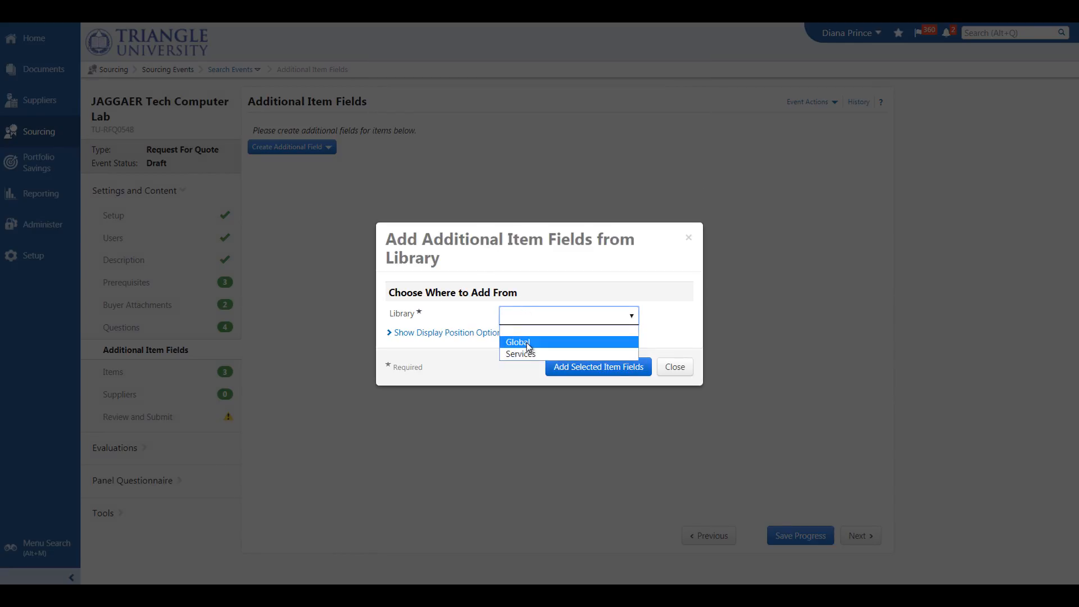
pyautogui.click(529, 343)
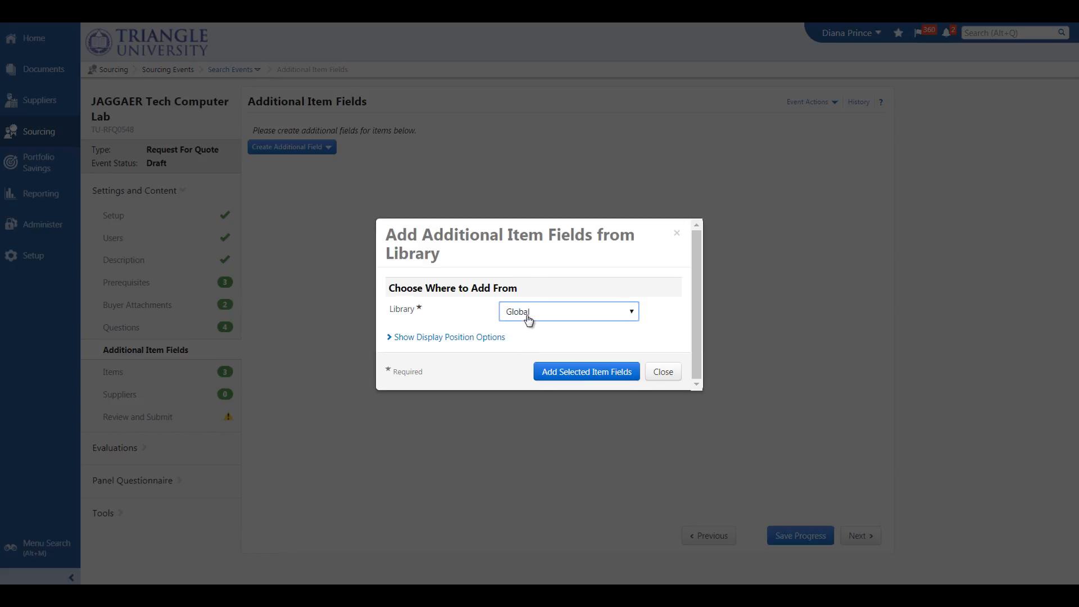
pyautogui.click(528, 316)
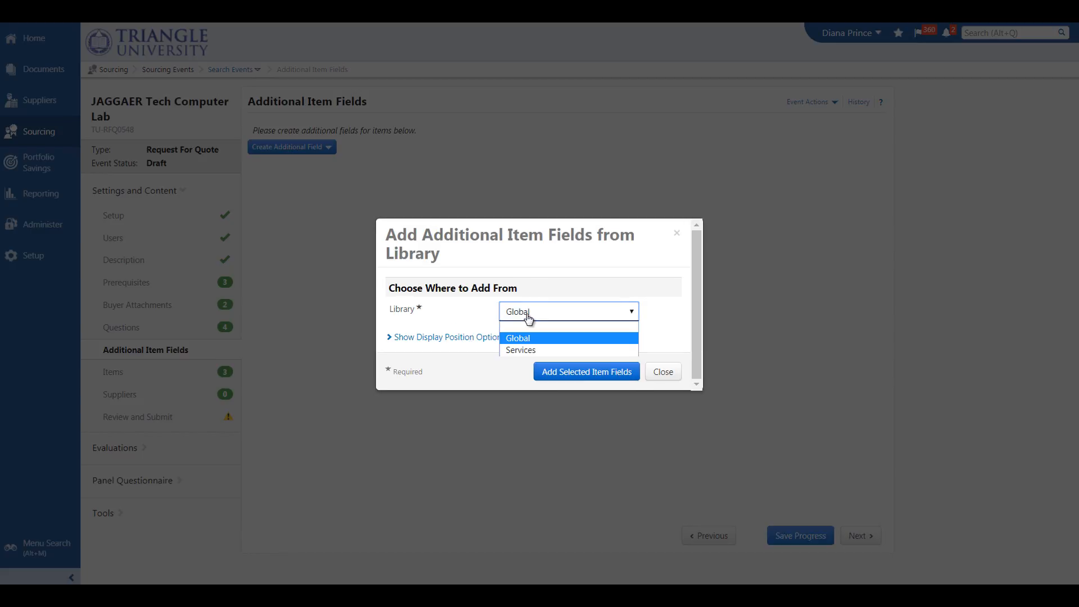
pyautogui.click(519, 351)
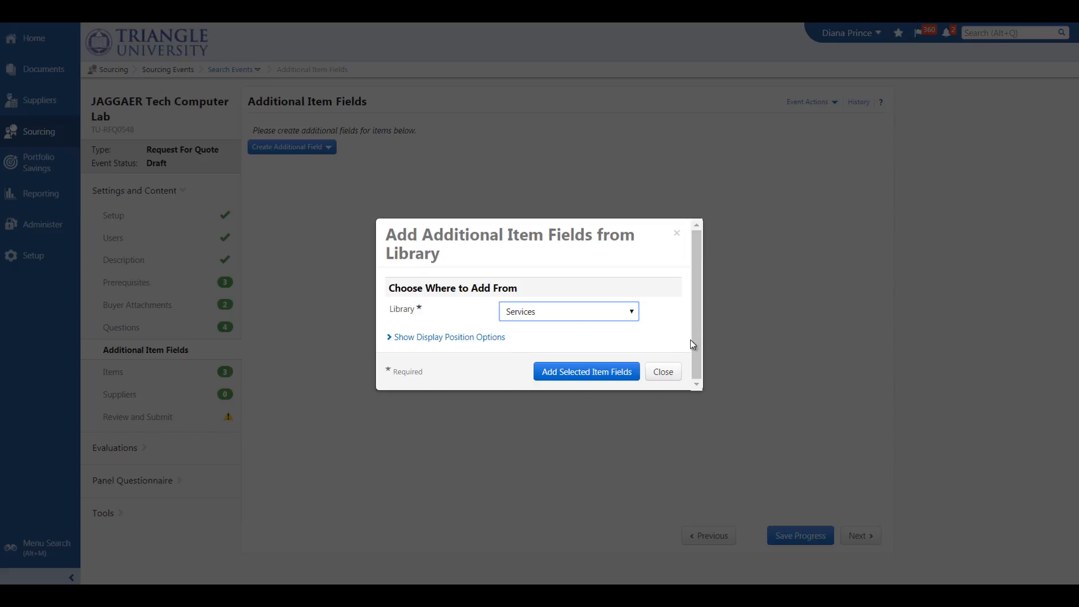
pyautogui.click(676, 373)
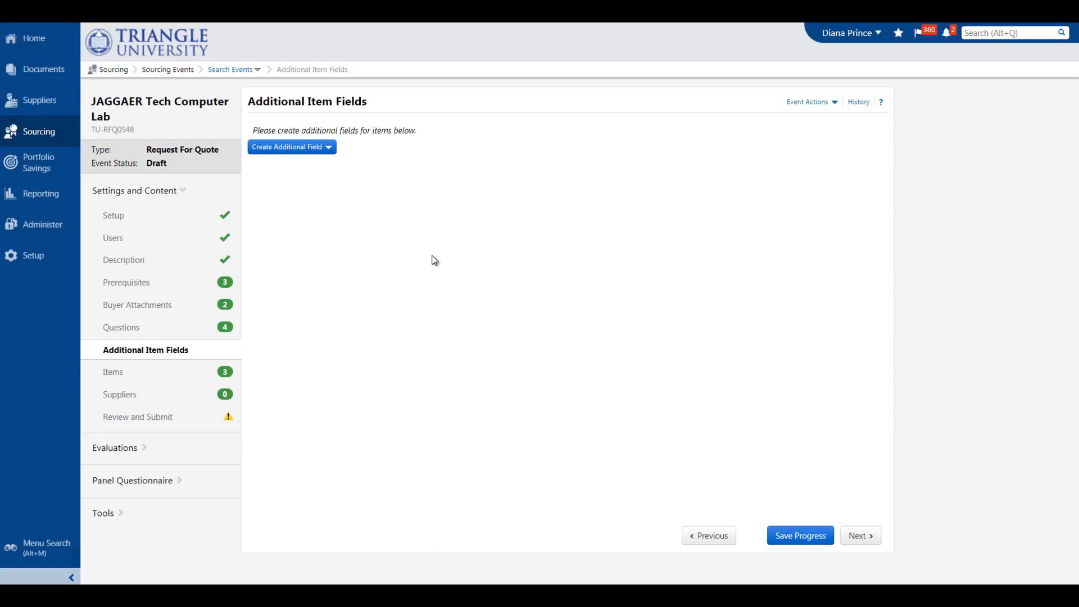
# - Go to the event's Items and set the Laptop Computers quantity to 25, keeping Each as the unit of measure, and save
pyautogui.click(869, 535)
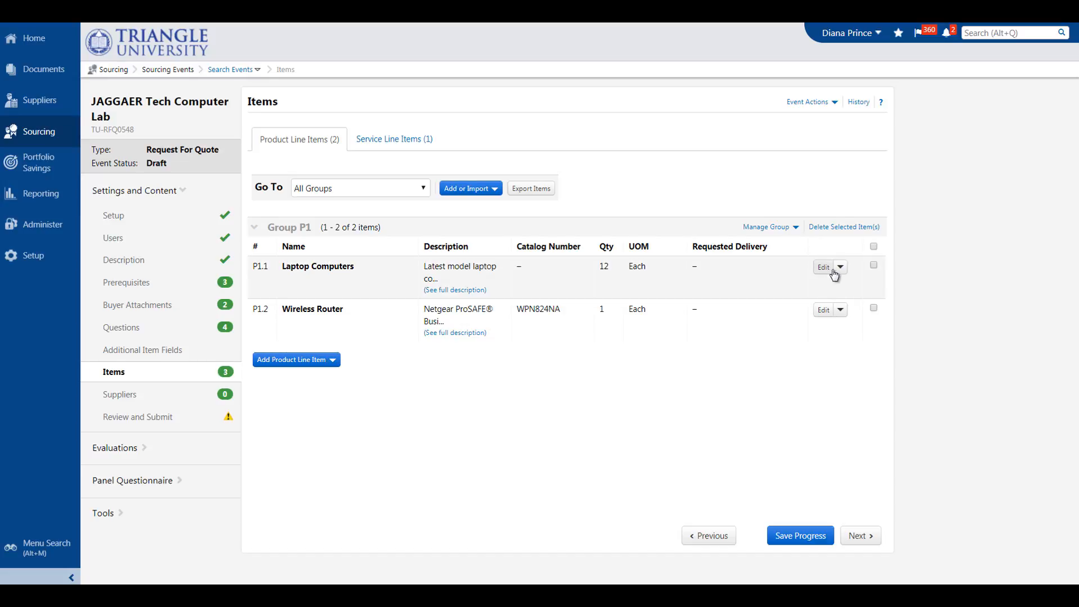
pyautogui.click(824, 268)
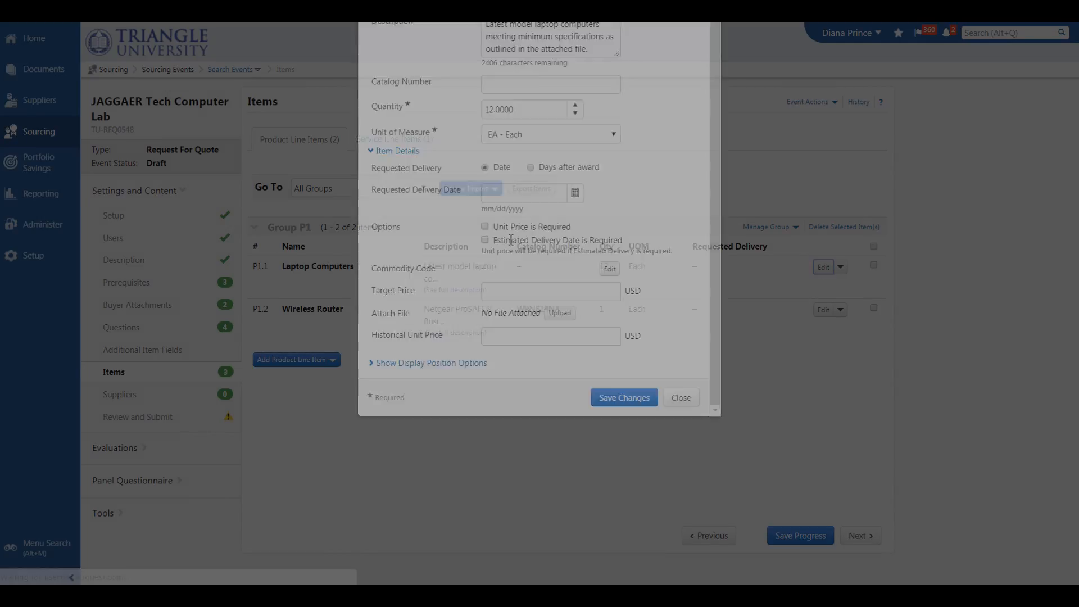
pyautogui.moveTo(520, 236); pyautogui.dragTo(415, 230)
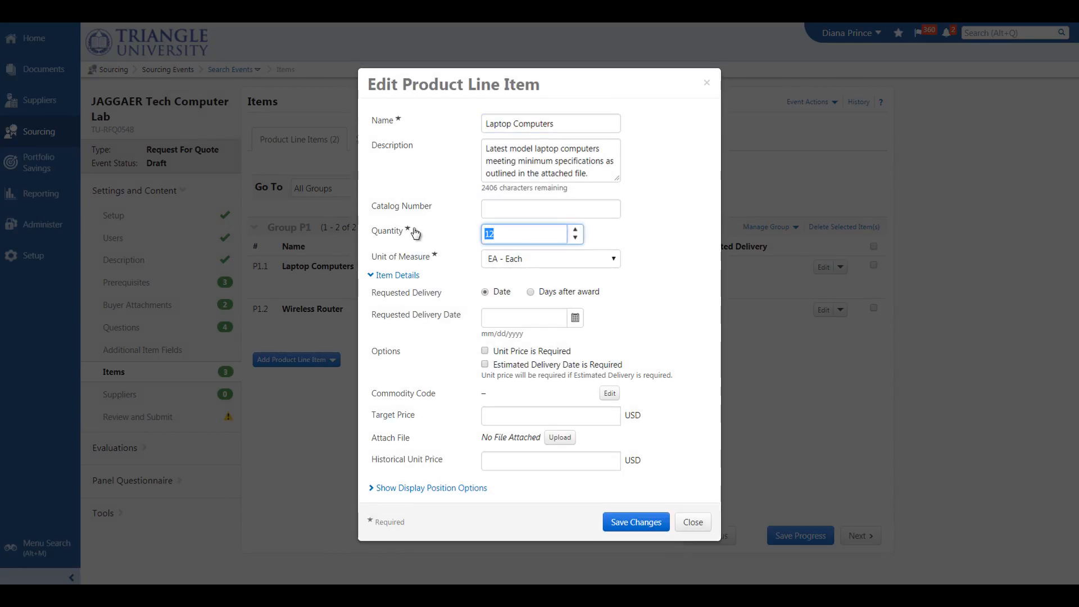
pyautogui.write('25')
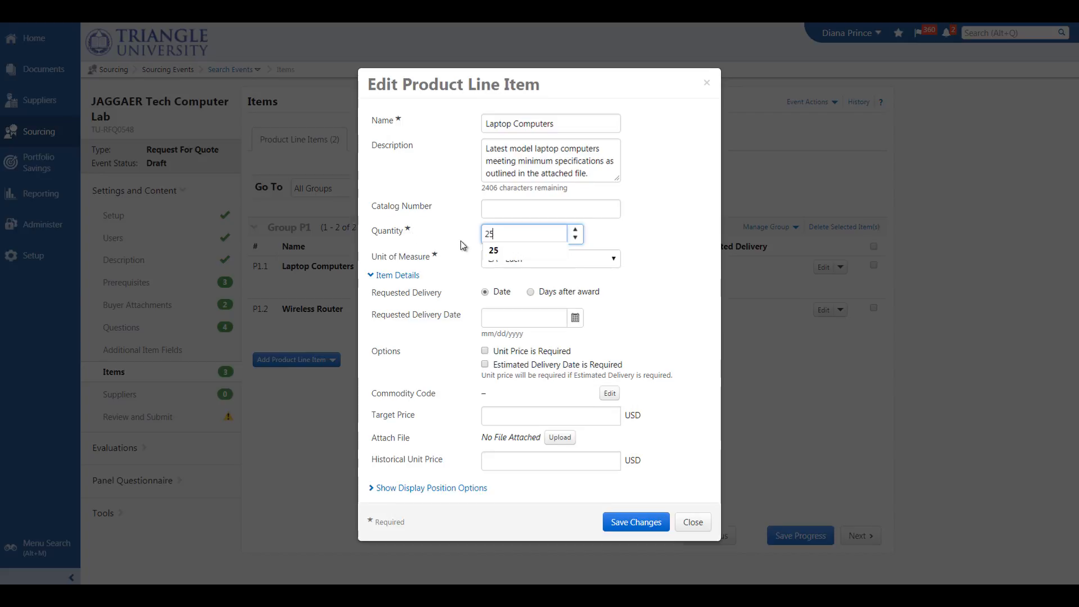
pyautogui.click(639, 235)
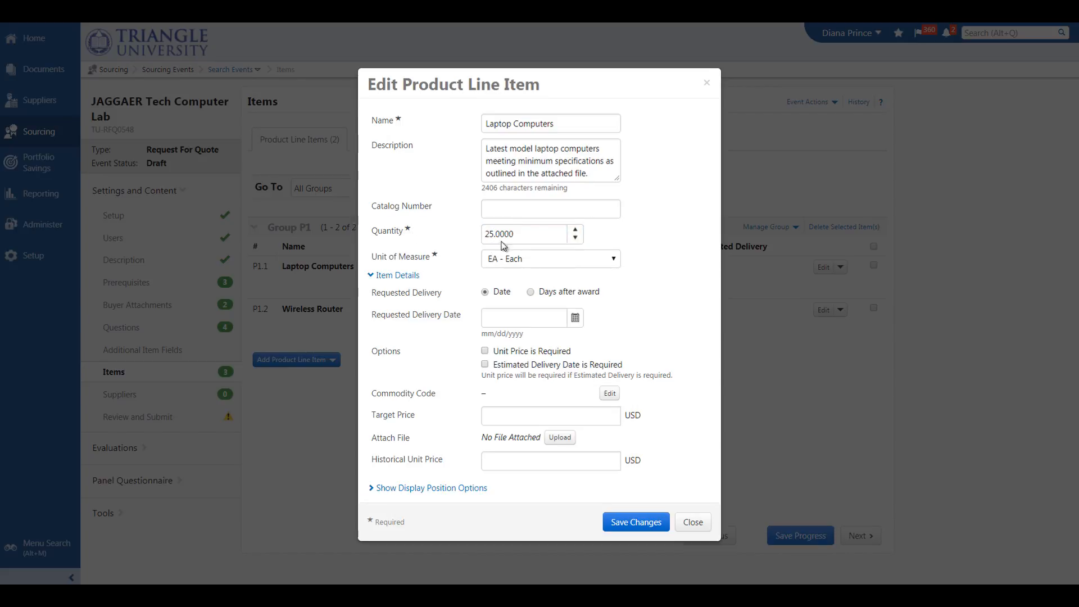
pyautogui.click(557, 262)
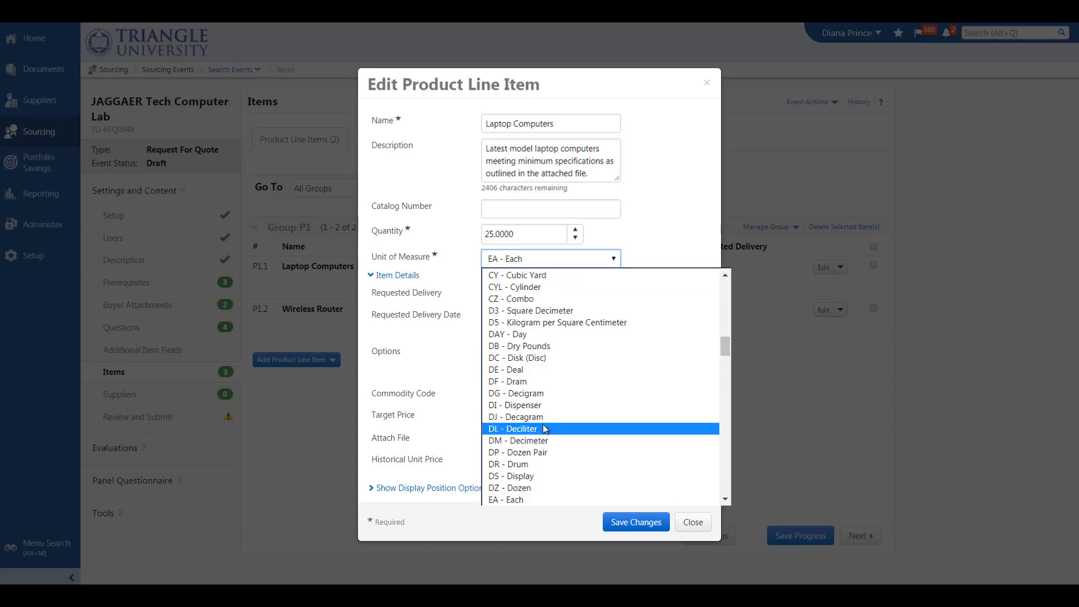
pyautogui.click(635, 203)
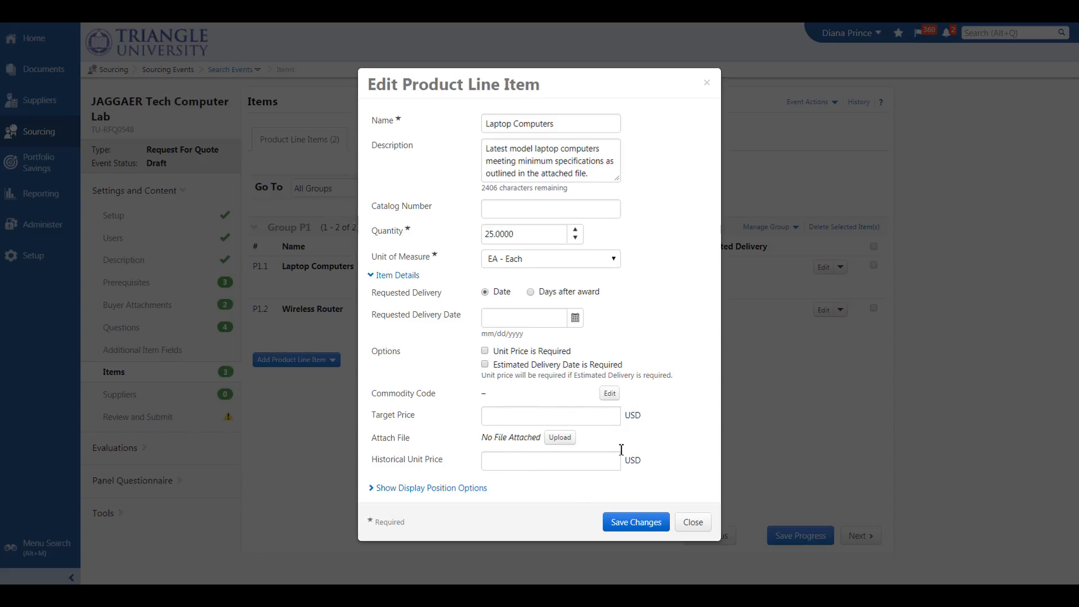
pyautogui.click(636, 521)
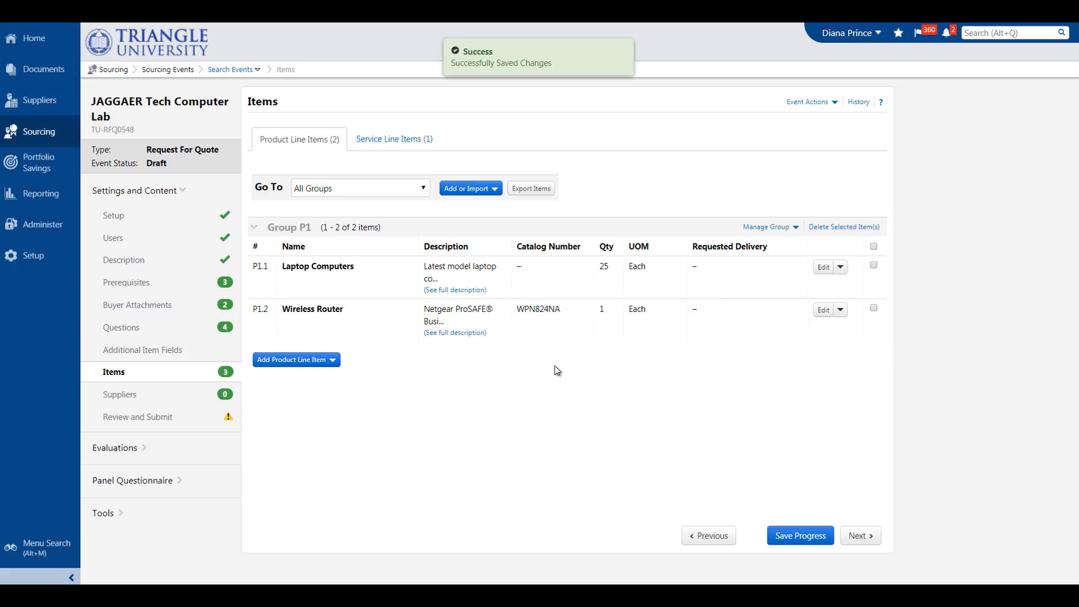
# - Check the service line items, and add Office Chairs from the Global library to the product line items in Group P1
pyautogui.click(385, 139)
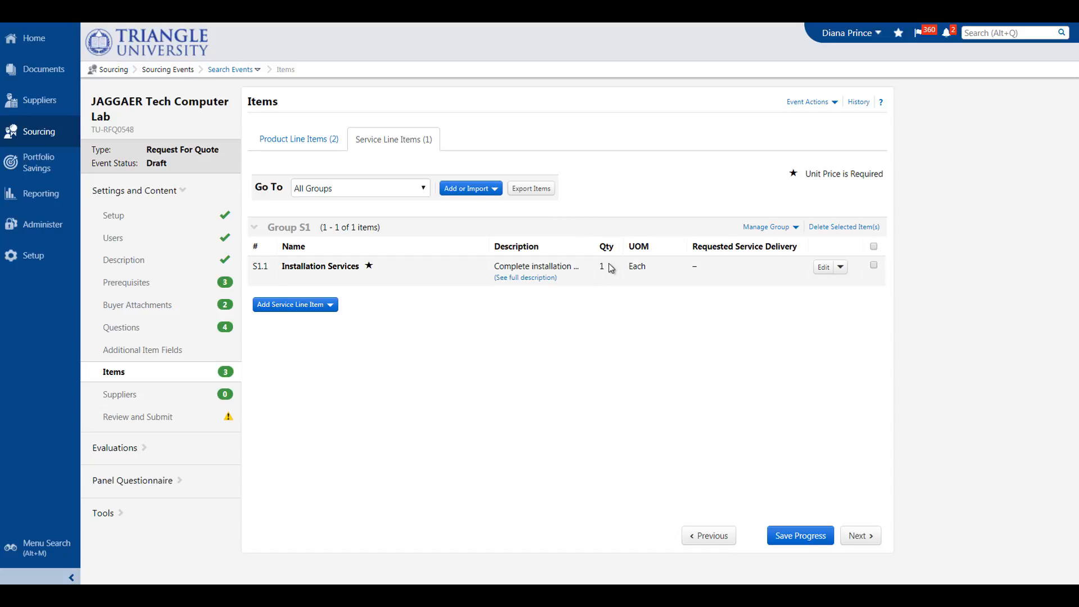
pyautogui.click(307, 145)
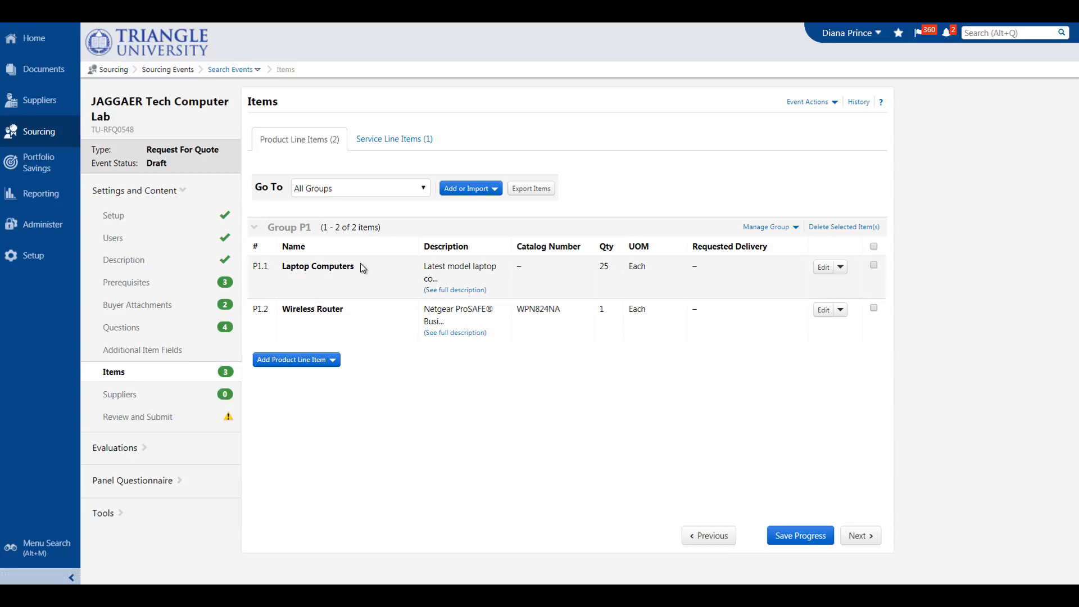
pyautogui.click(323, 365)
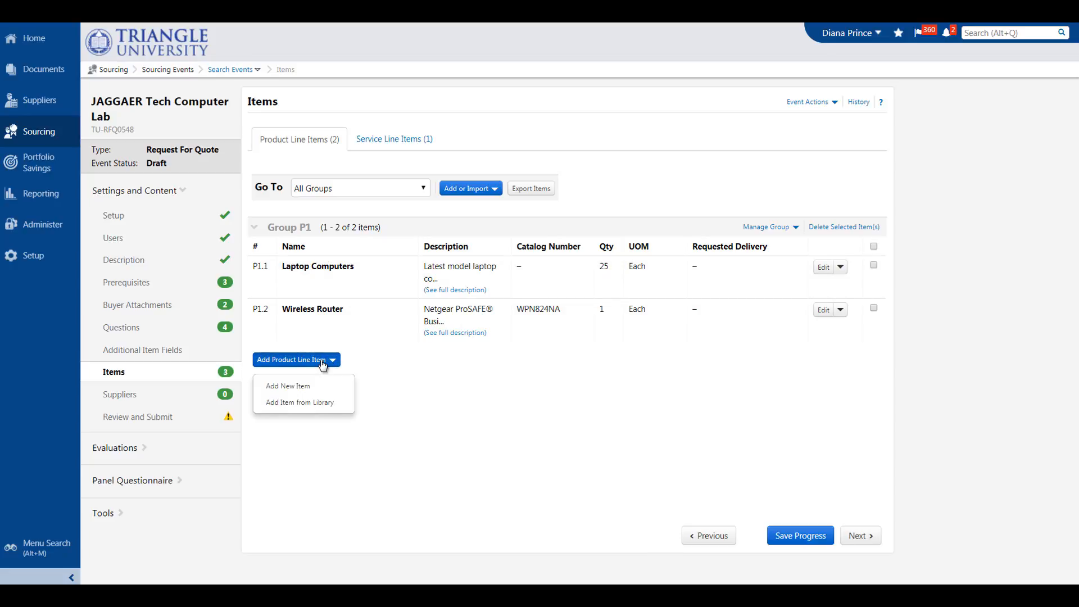
pyautogui.click(308, 404)
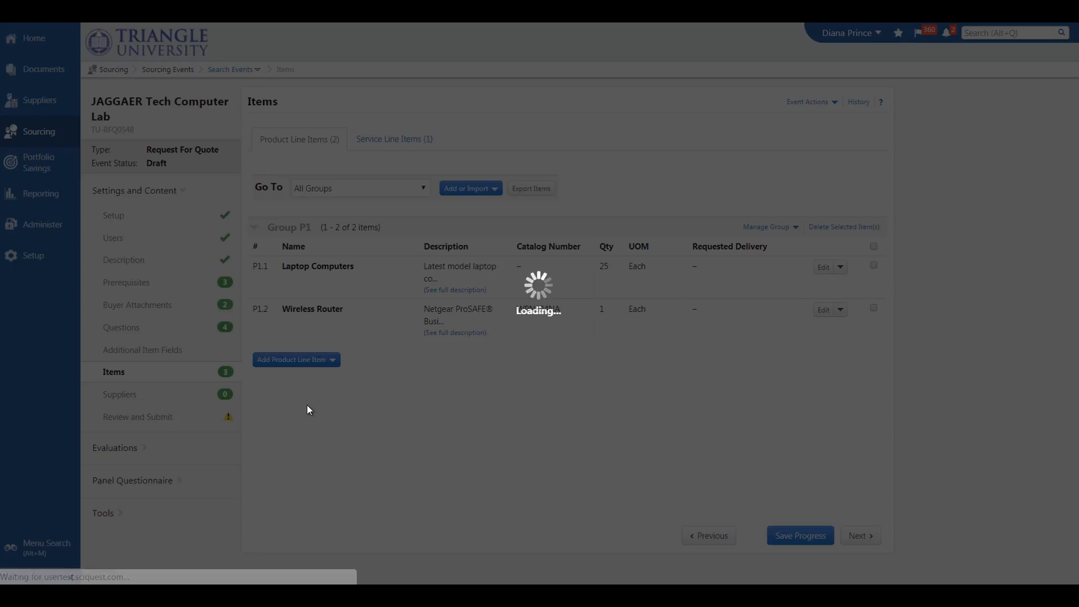
pyautogui.click(591, 304)
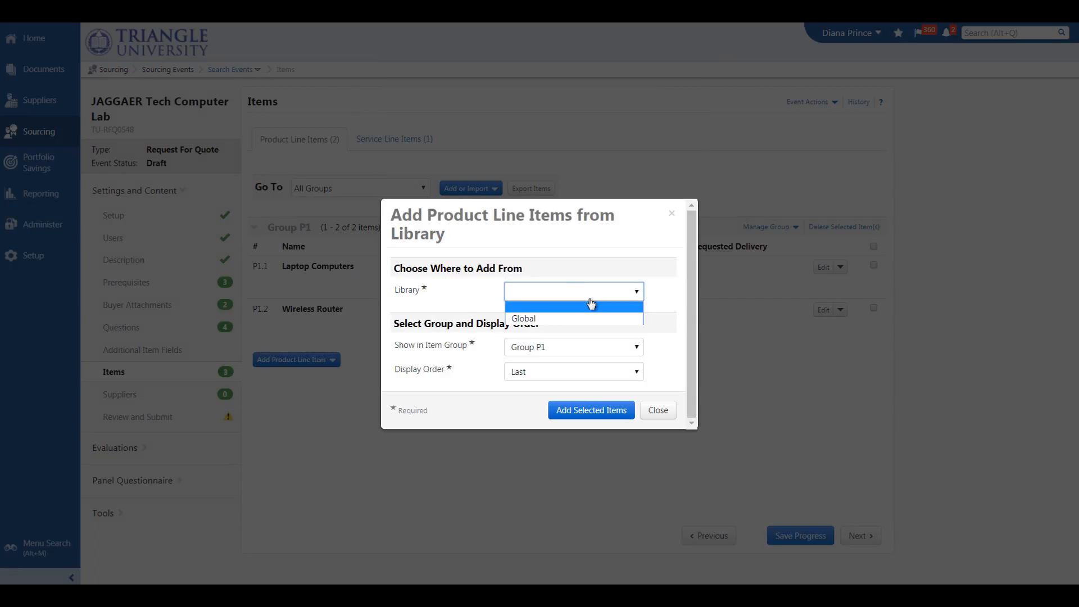
pyautogui.click(582, 316)
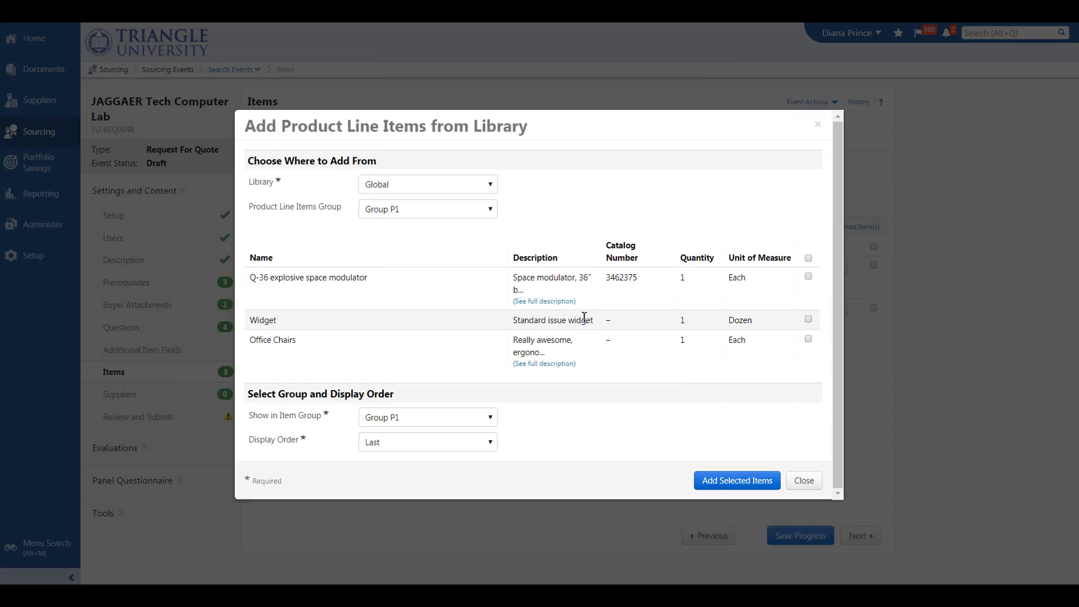
pyautogui.click(809, 340)
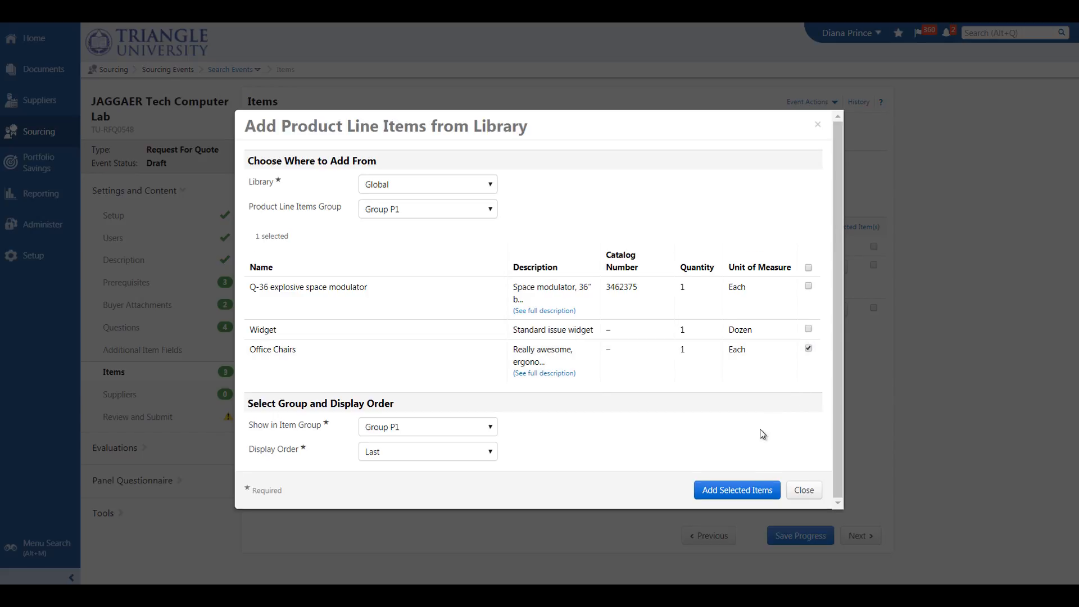
pyautogui.click(743, 491)
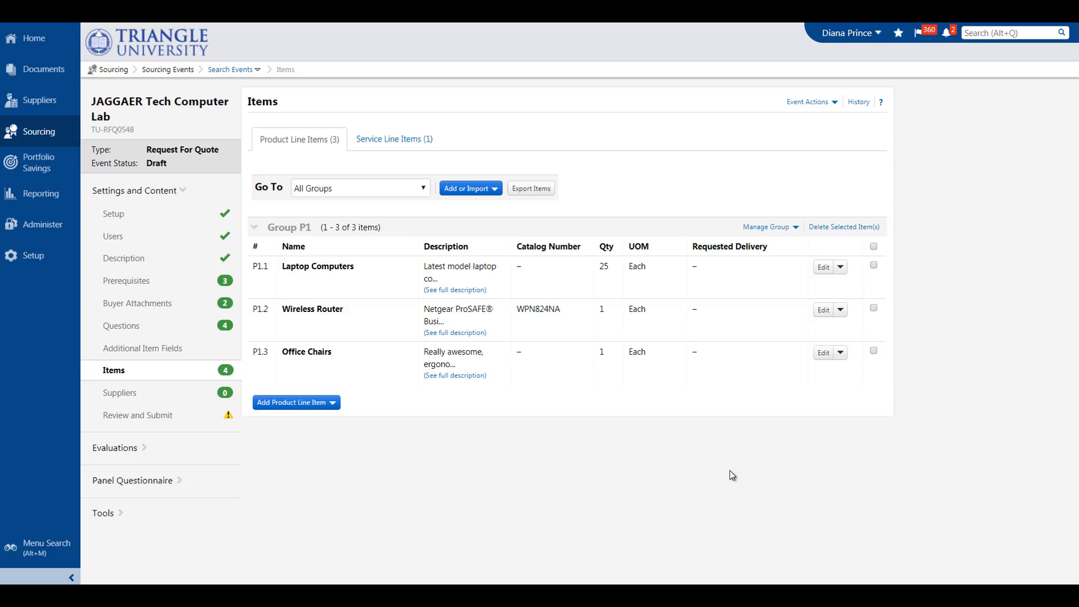
# - Set the quantity of the Office Chairs line item to 25 and save the changes
pyautogui.click(825, 352)
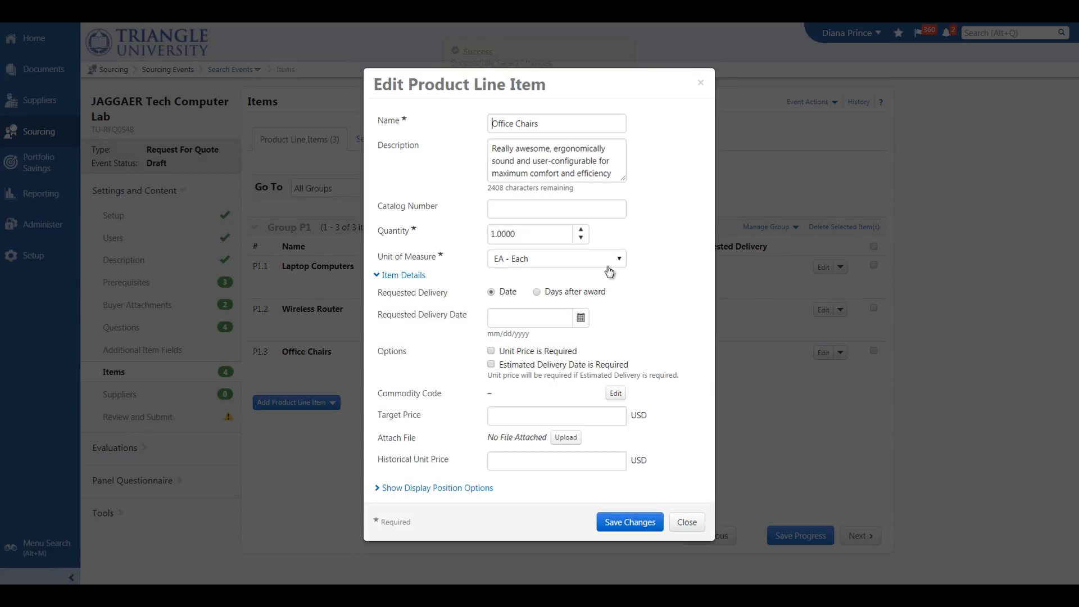
pyautogui.click(546, 240)
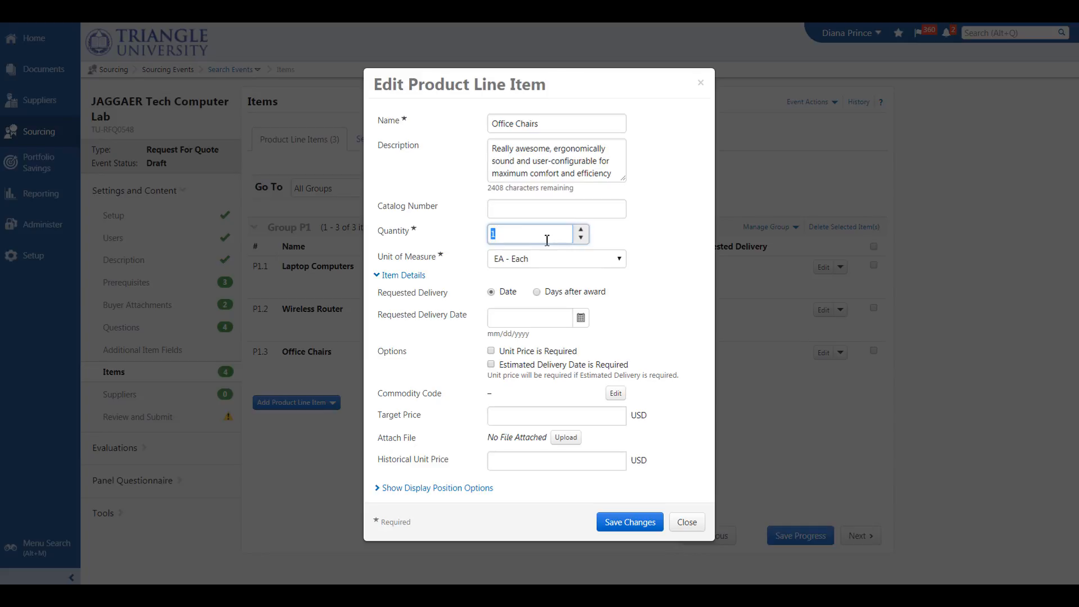
pyautogui.write('25')
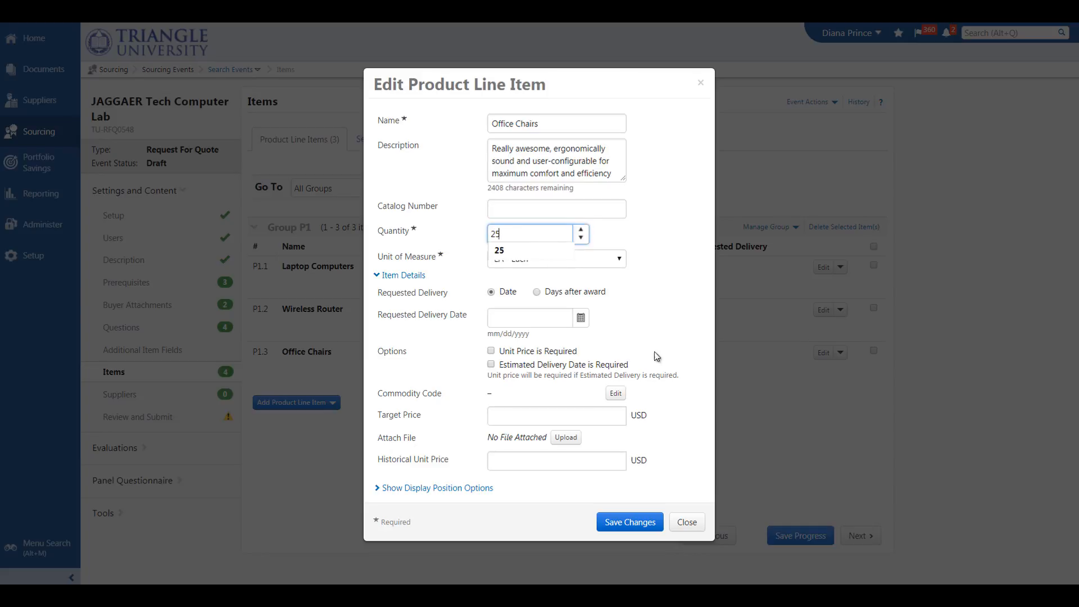
pyautogui.click(630, 523)
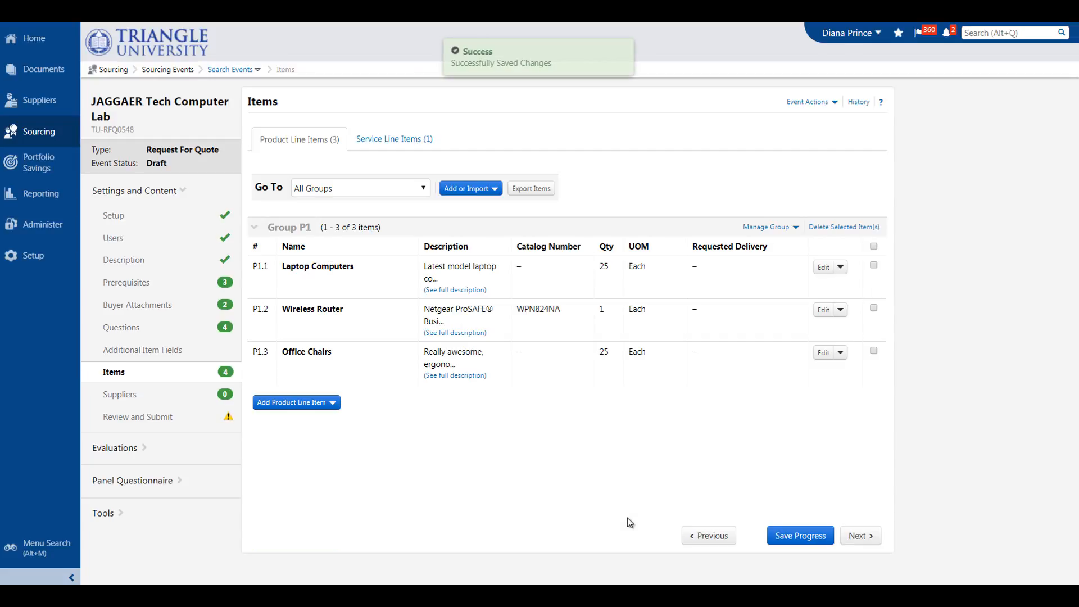
# - Go to Suppliers, search the registered in-network suppliers for "make my data", and add the supplier's first listed contact to the event
pyautogui.click(871, 540)
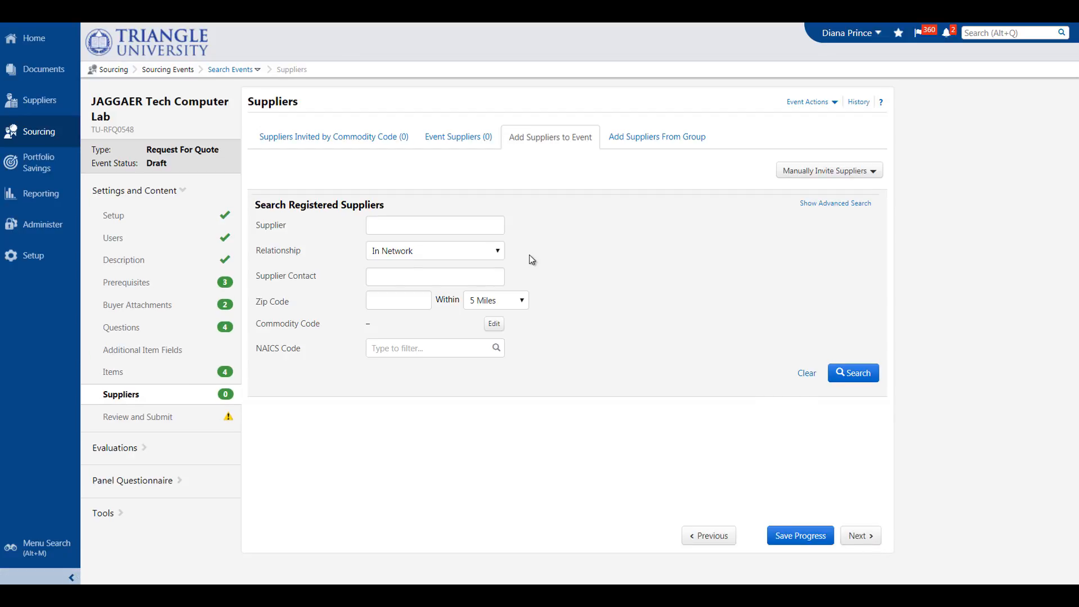
pyautogui.write('make')
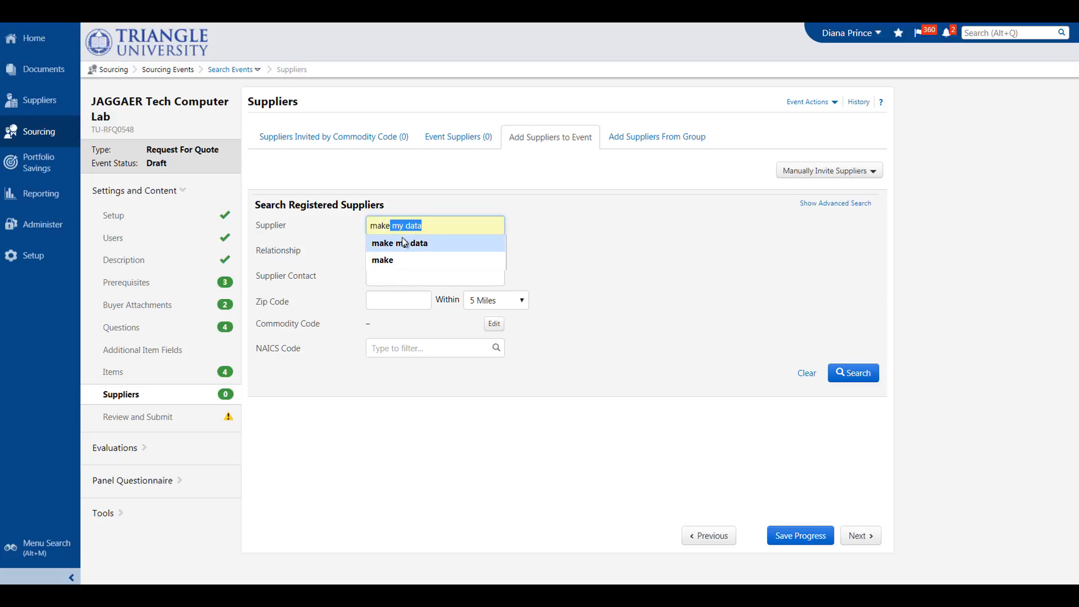
pyautogui.click(403, 243)
pyautogui.click(850, 372)
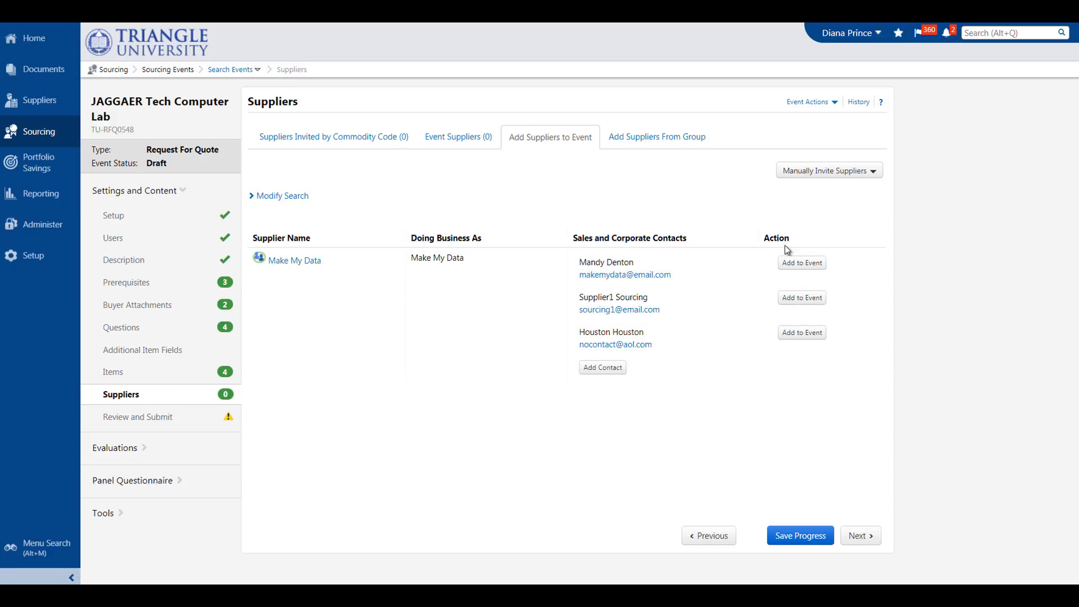
pyautogui.click(791, 265)
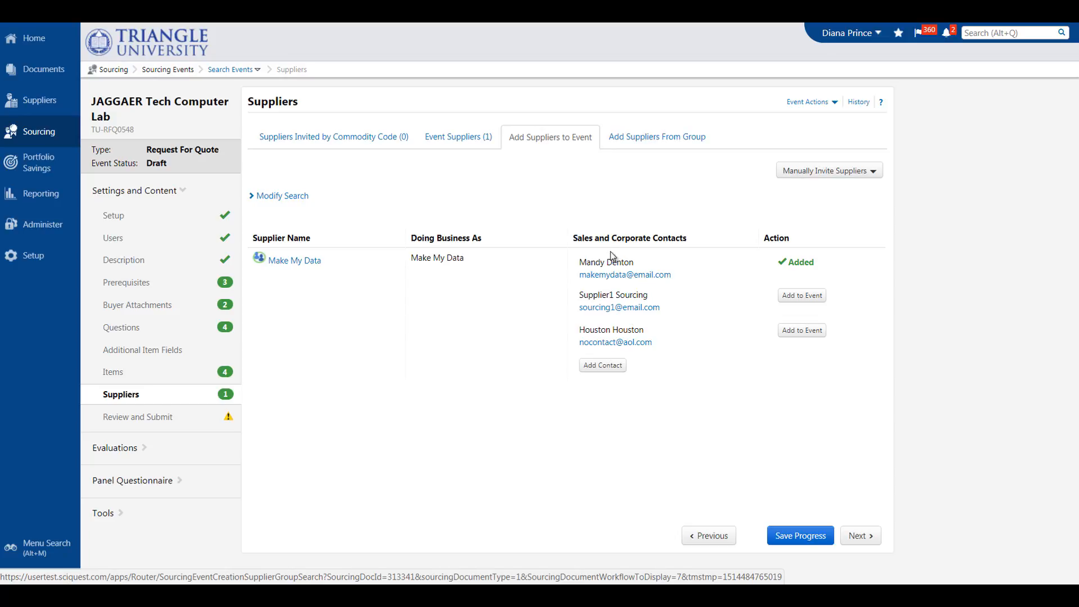
# - Reopen the supplier search criteria and examine the available relationship options without changing the selection
pyautogui.click(291, 201)
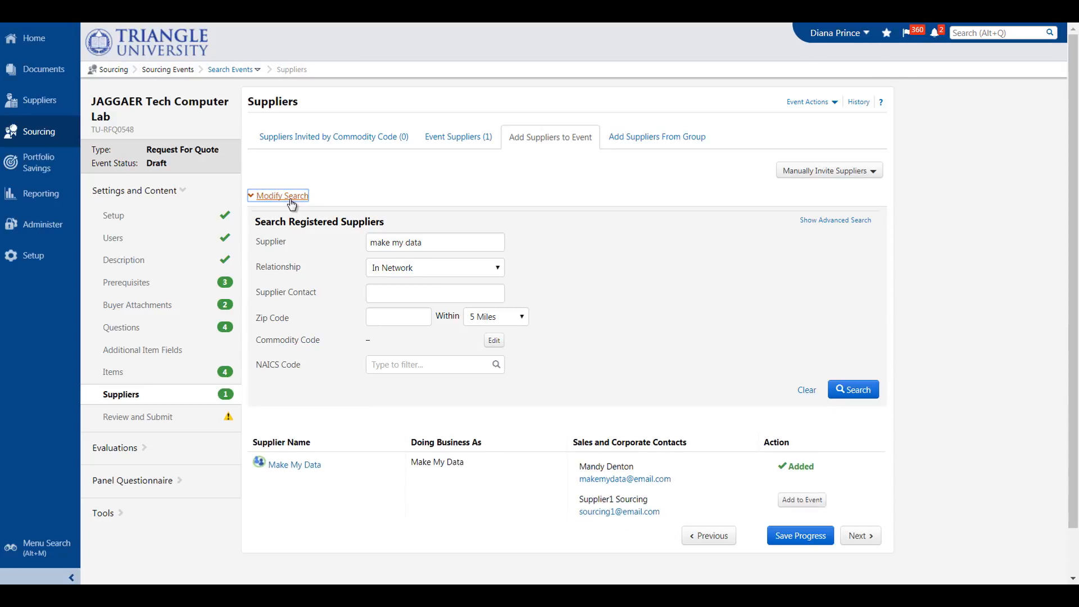
pyautogui.scroll(-1, 761, 360)
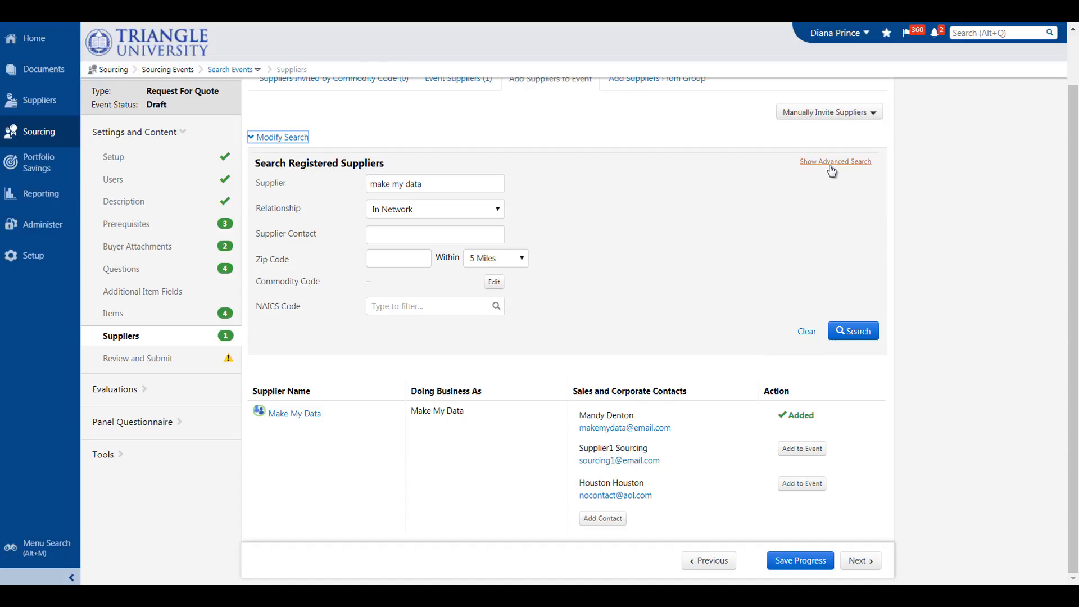
pyautogui.click(428, 209)
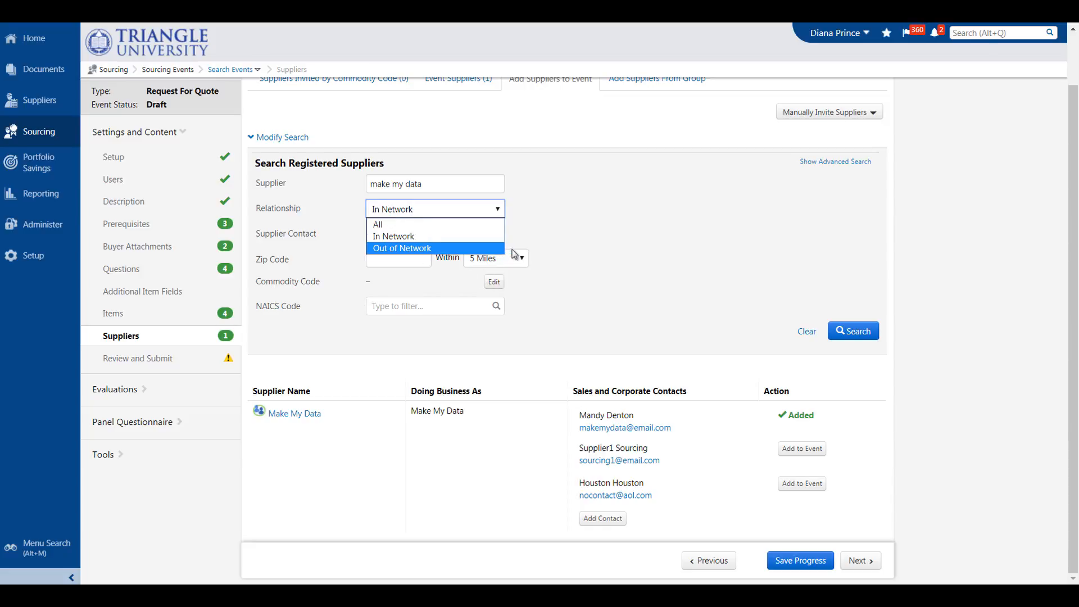
pyautogui.click(595, 235)
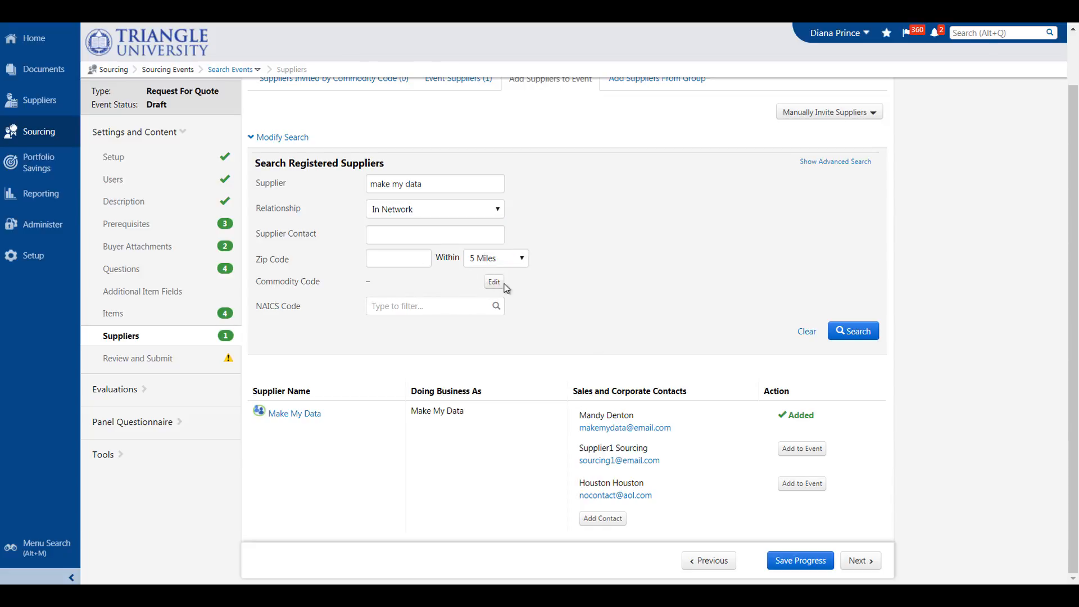
# - Switch the registered supplier search to advanced criteria and examine the available Class options without choosing one
pyautogui.click(846, 163)
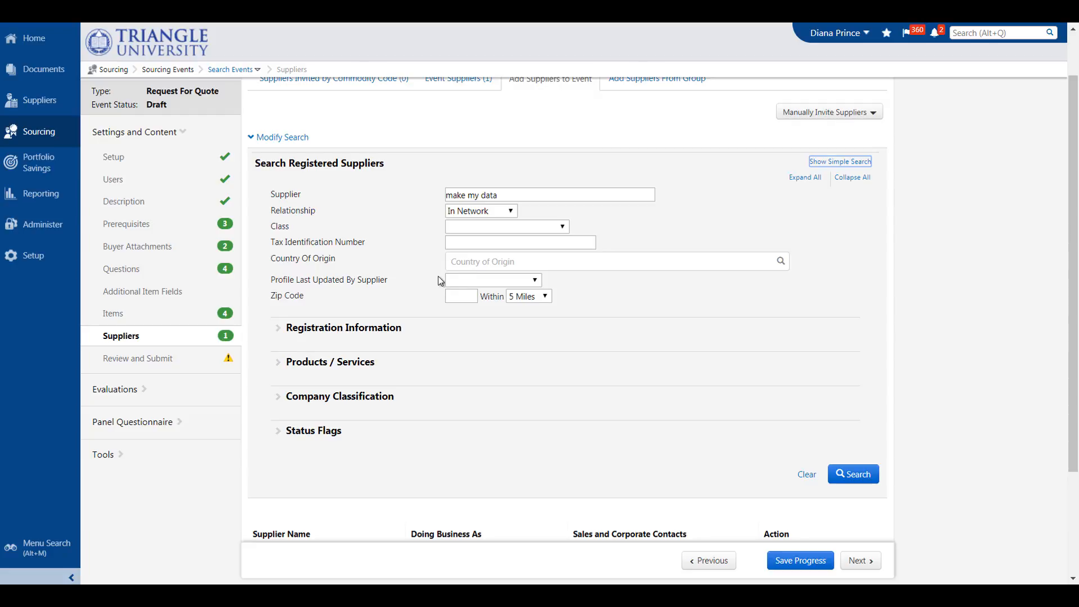
pyautogui.click(488, 228)
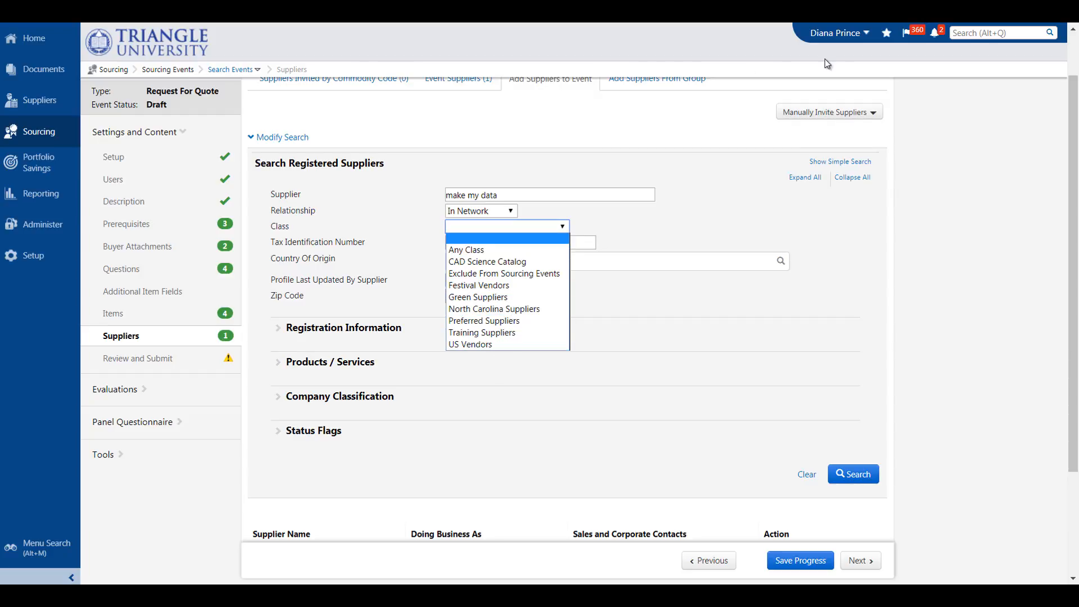
pyautogui.click(720, 224)
# - Add all suppliers from the Computer Suppliers group to the event
pyautogui.scroll(1, 721, 227)
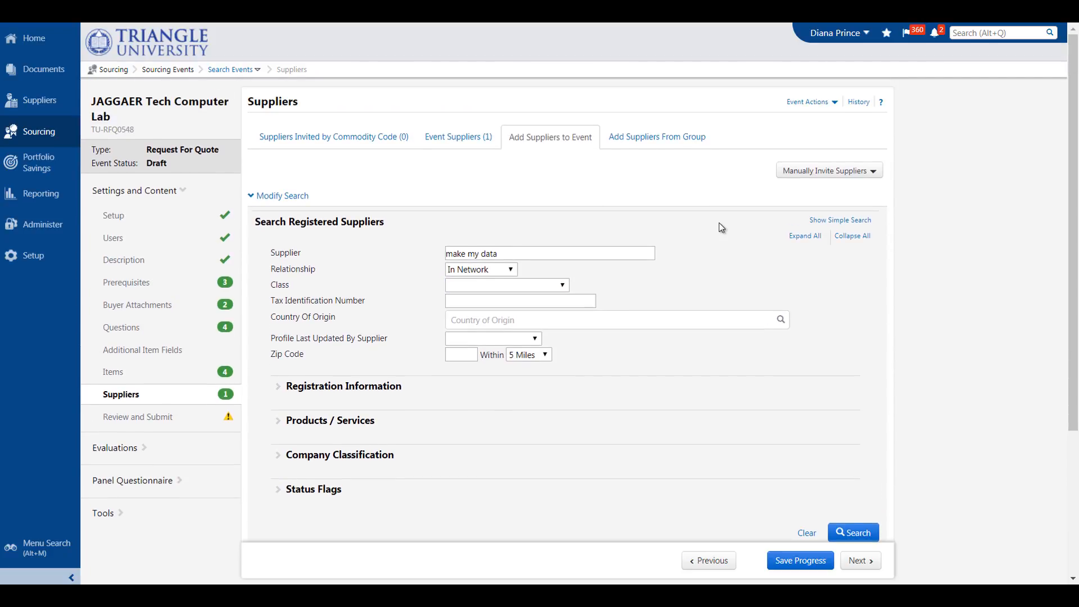
pyautogui.click(648, 144)
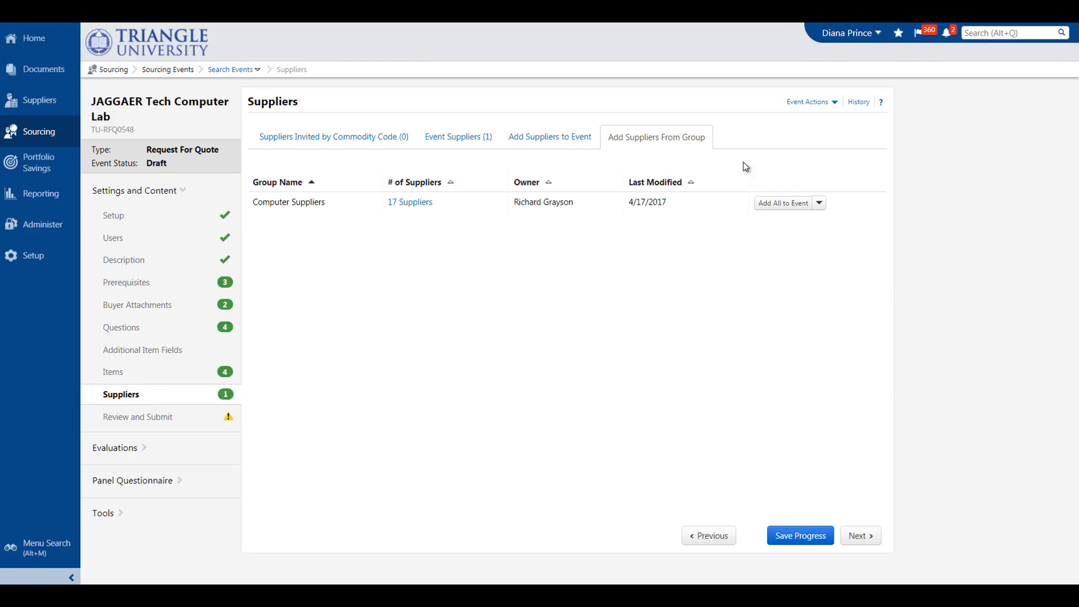
pyautogui.click(784, 203)
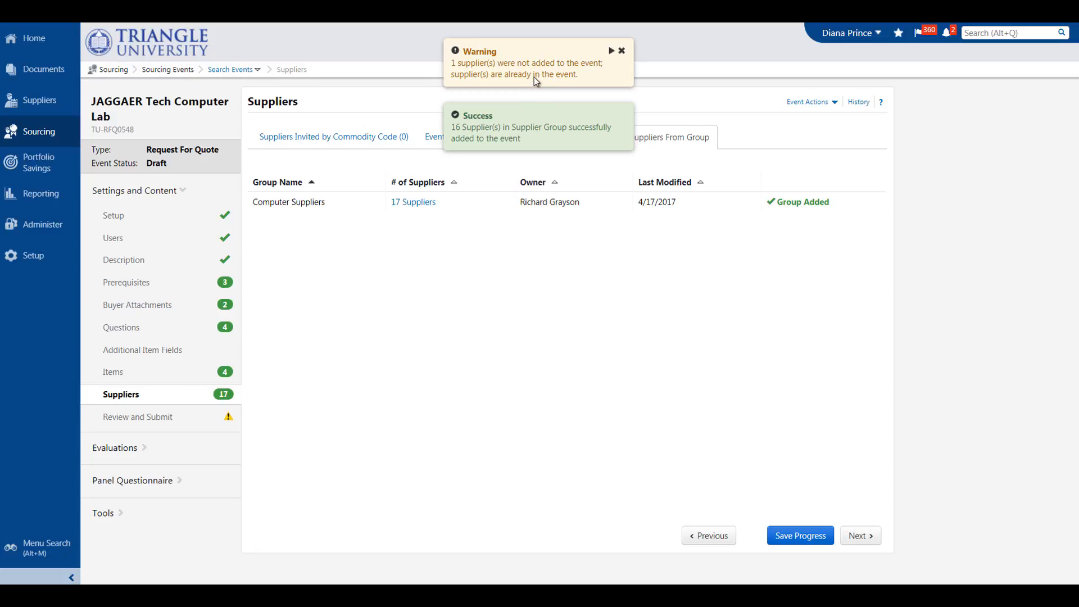
# - Proceed to Review and Submit, submit the event for approval, and return to the event to approve it
pyautogui.click(854, 536)
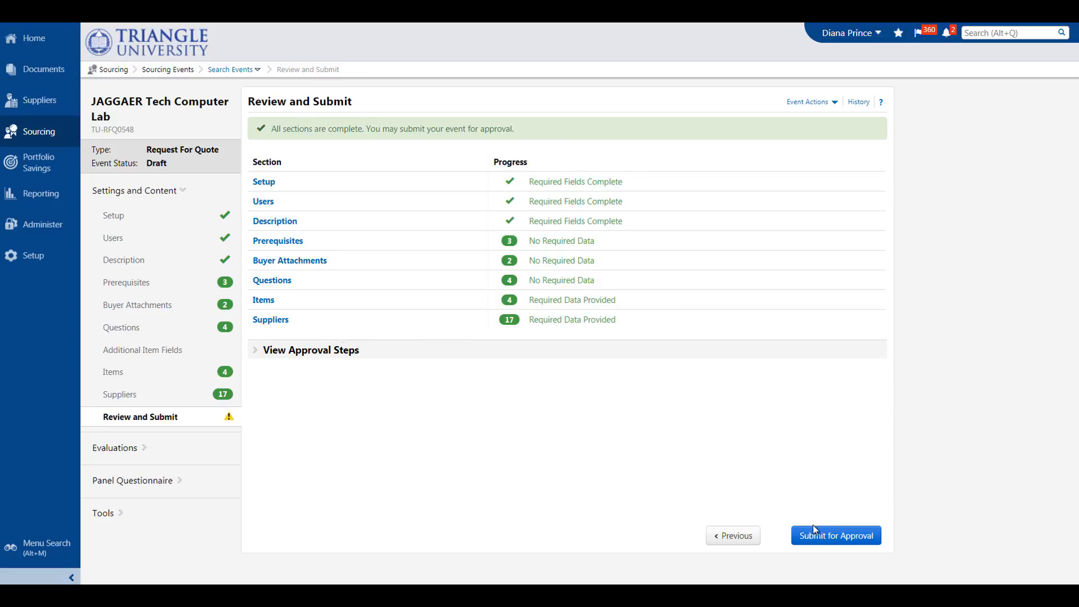
pyautogui.click(824, 539)
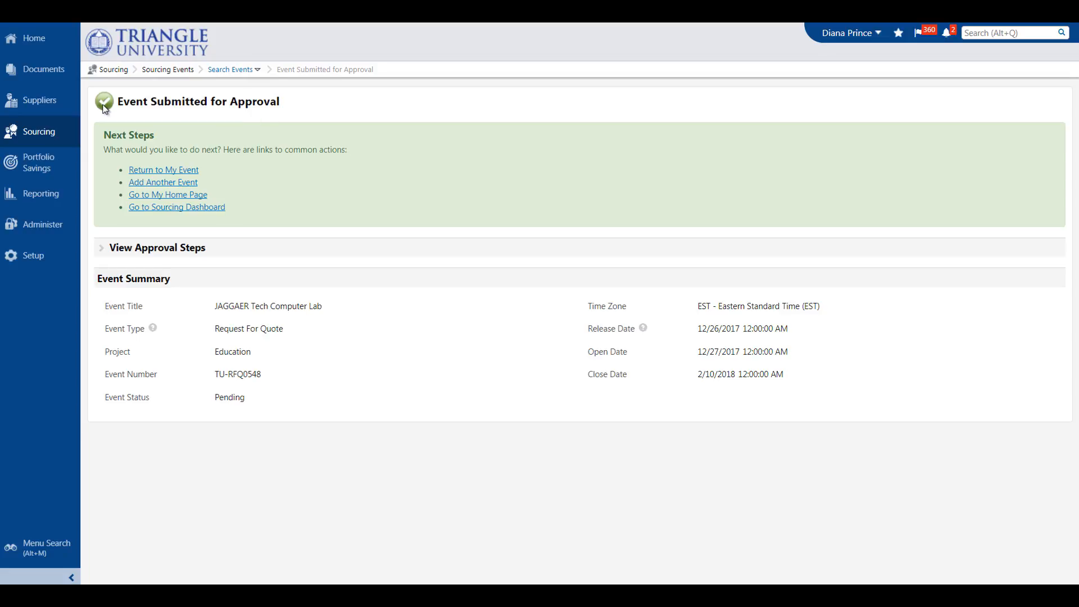
pyautogui.click(155, 168)
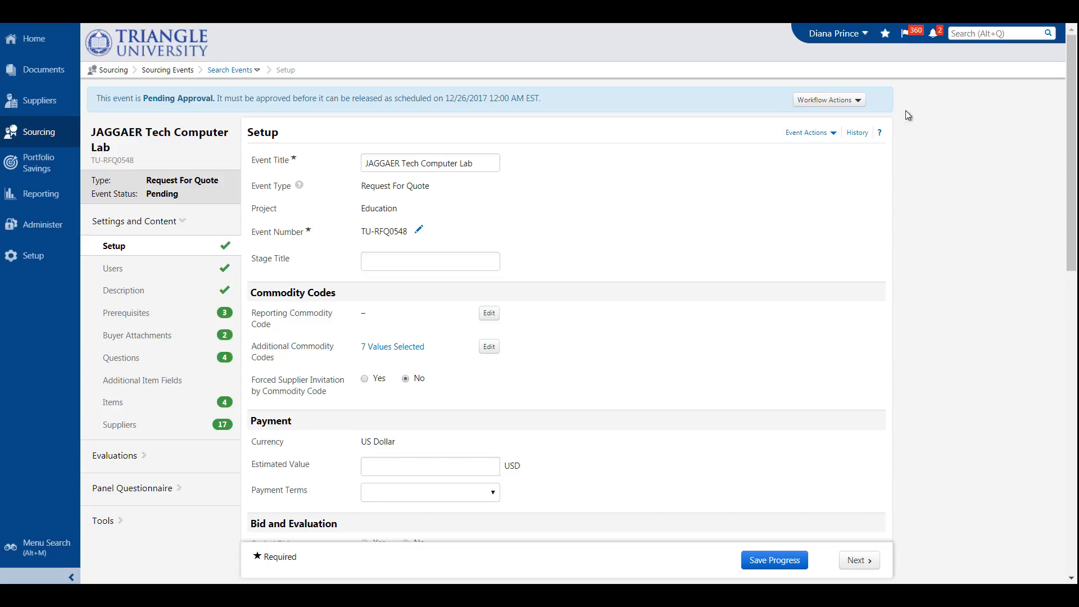
pyautogui.click(859, 104)
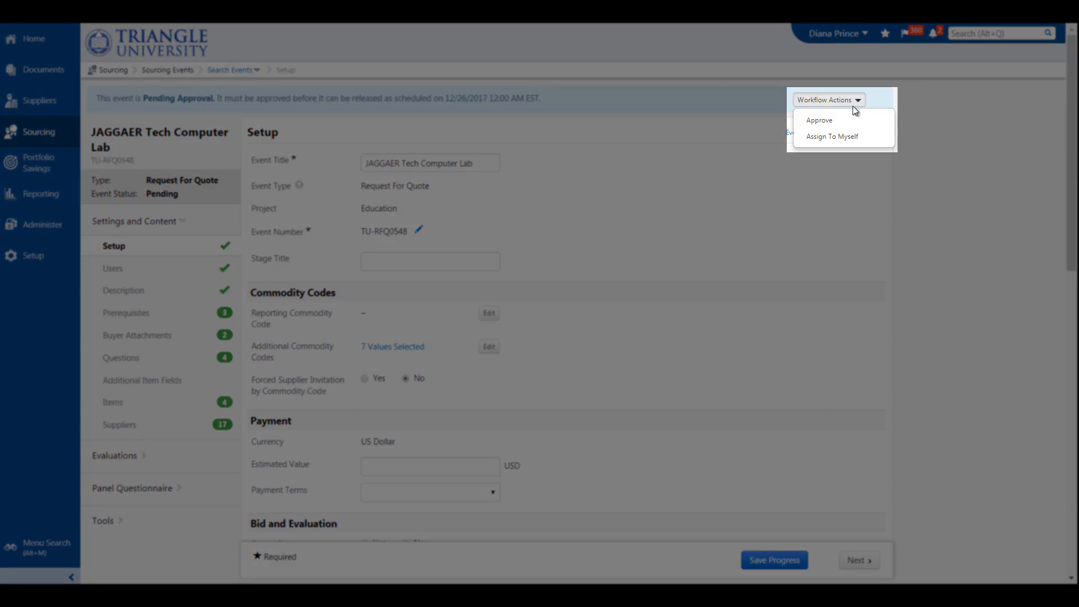
pyautogui.click(831, 117)
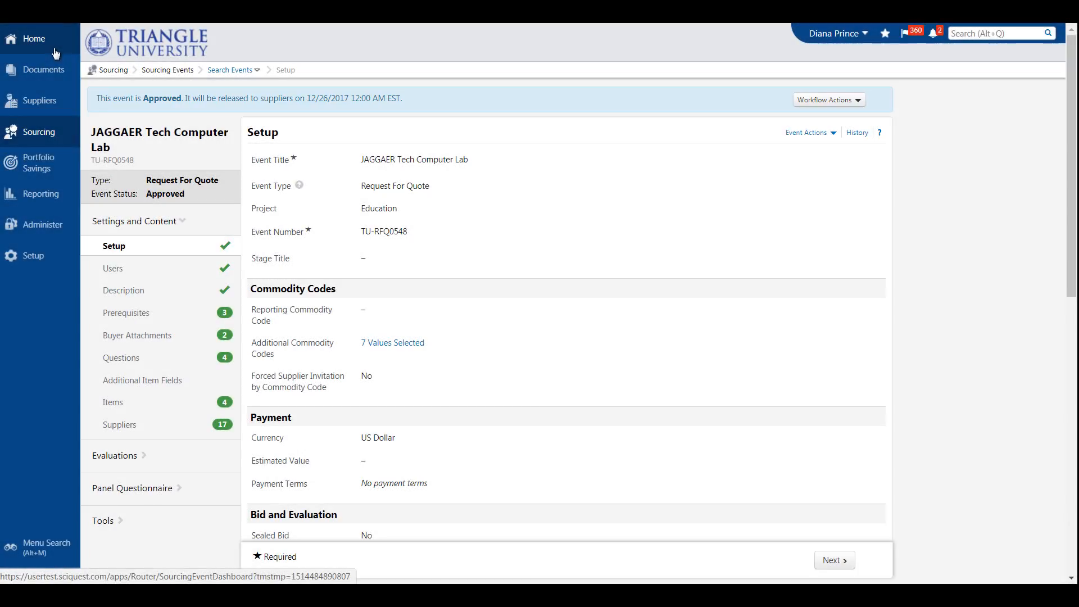
# - Go to the Sourcing Events home dashboard and list all sourcing events with Open status from the event summary chart
pyautogui.click(55, 52)
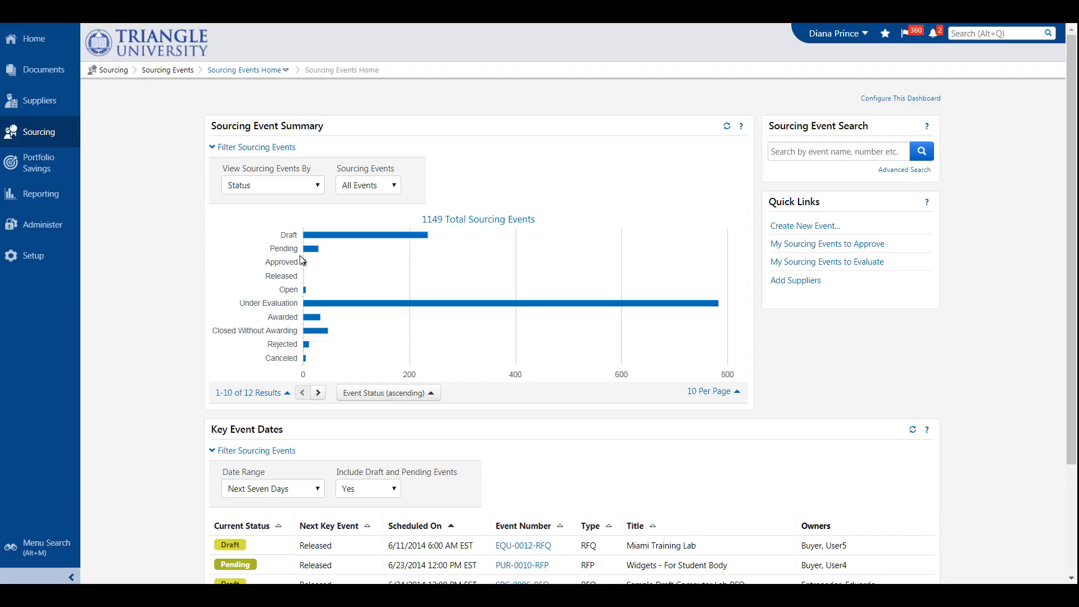
pyautogui.moveTo(303, 262)
pyautogui.click(306, 293)
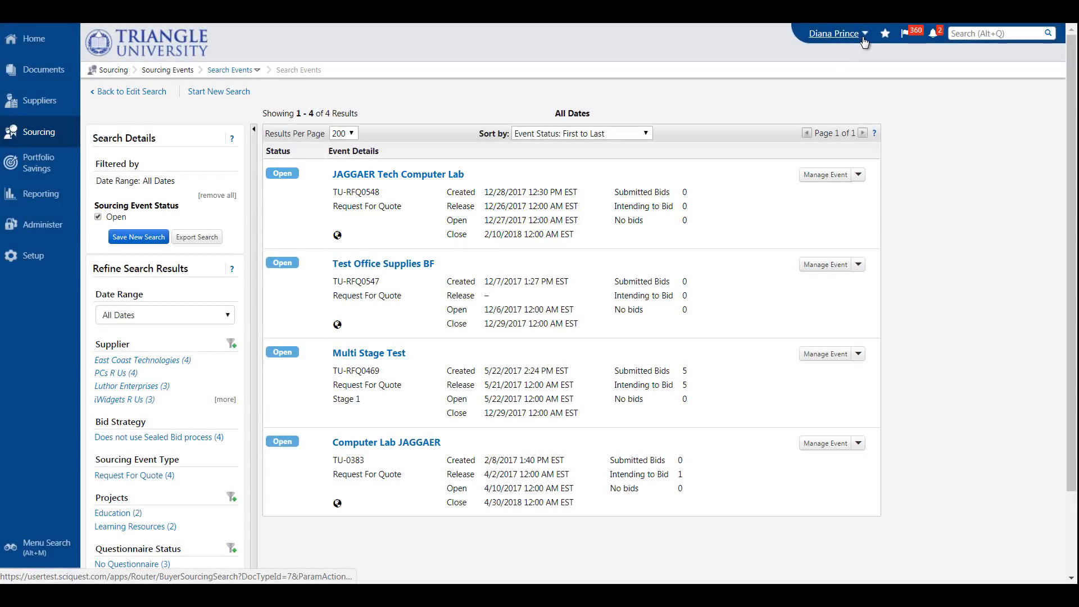
# - Log out of the current buyer account
pyautogui.click(838, 33)
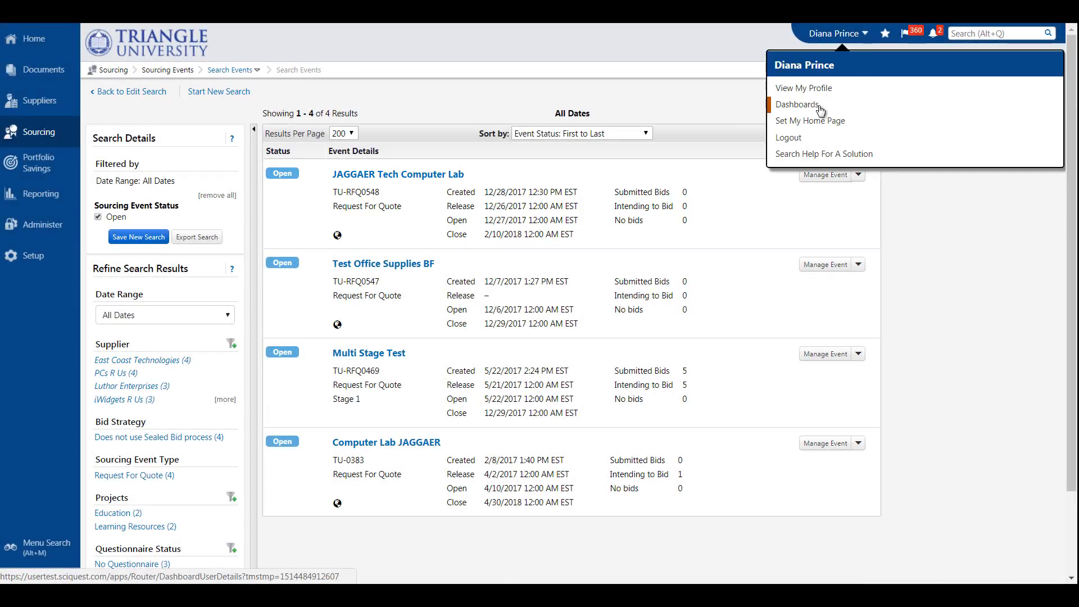
pyautogui.click(797, 141)
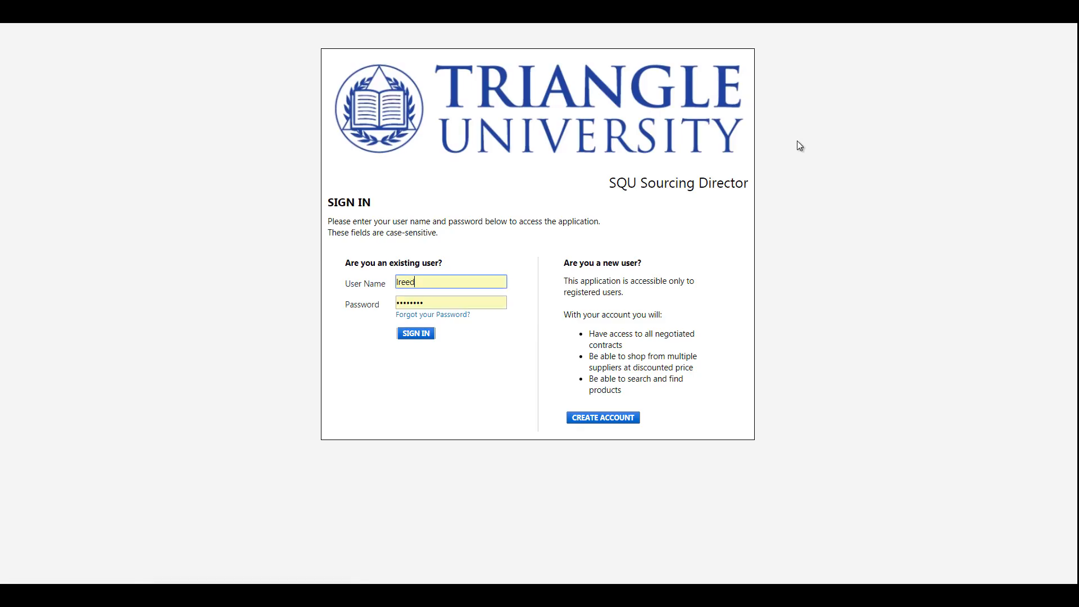